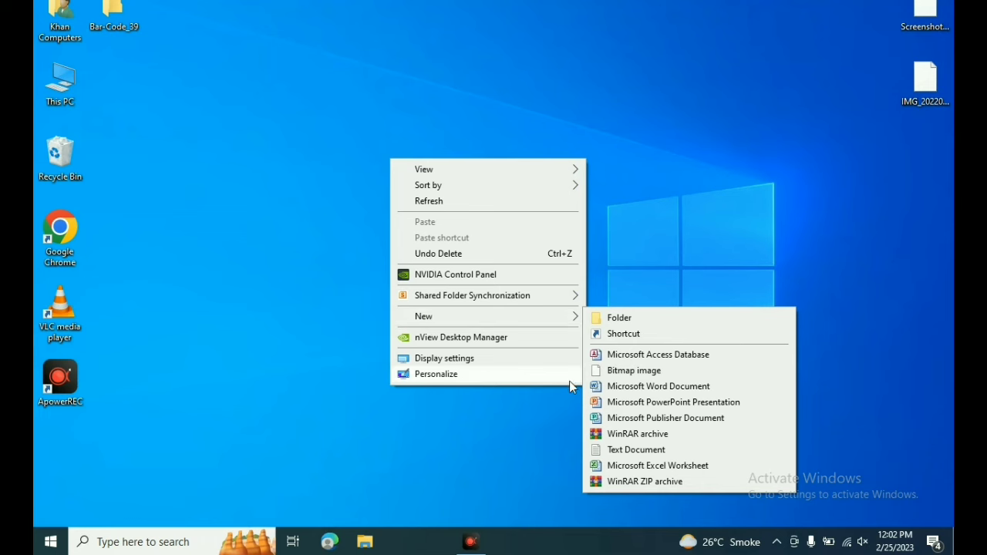
Create a PowerPoint presentation on the desktop with the default name and open it.
click(624, 407)
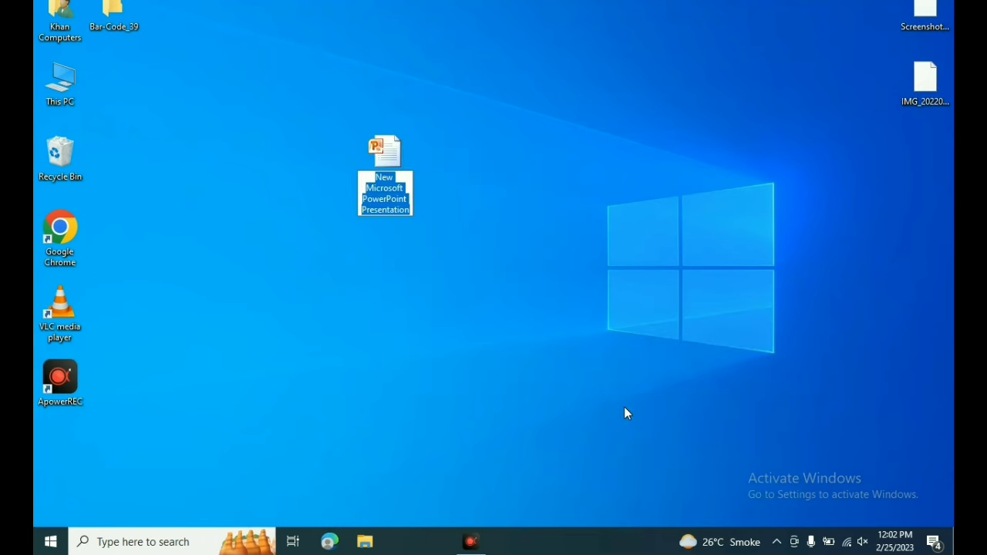
key(Return)
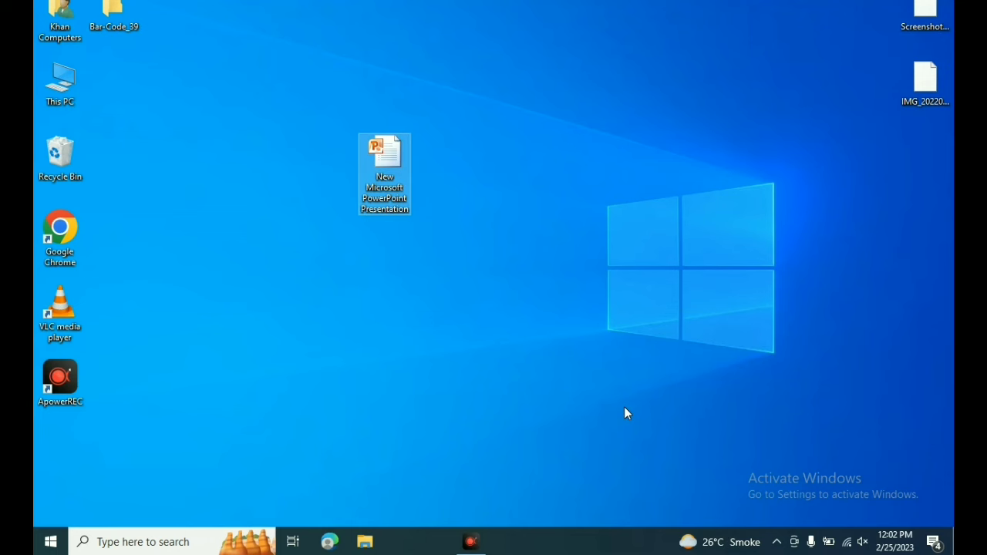
double_click(395, 183)
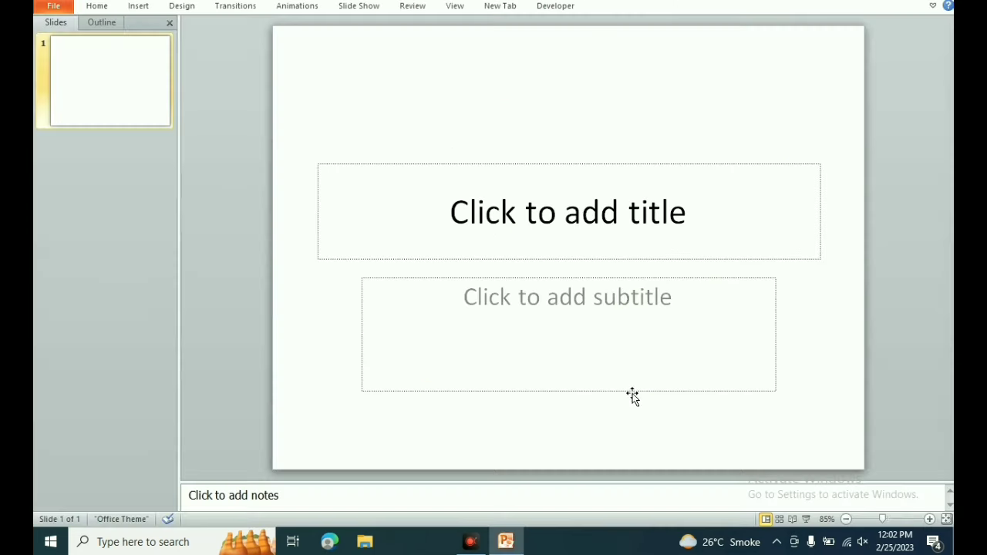
Cut the title and subtitle placeholders from the first slide to leave it blank.
click(322, 166)
right_click(322, 166)
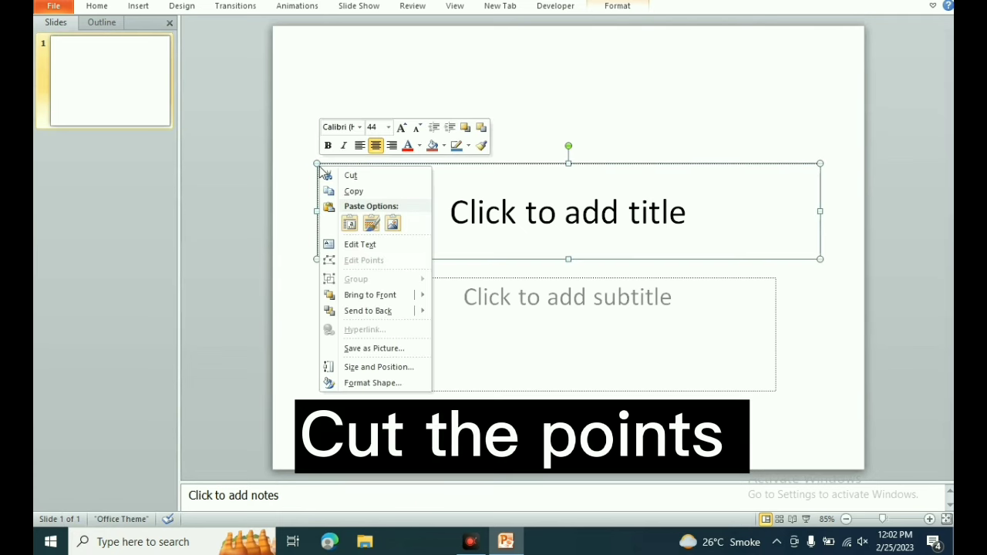
click(340, 176)
click(388, 293)
click(361, 279)
right_click(361, 279)
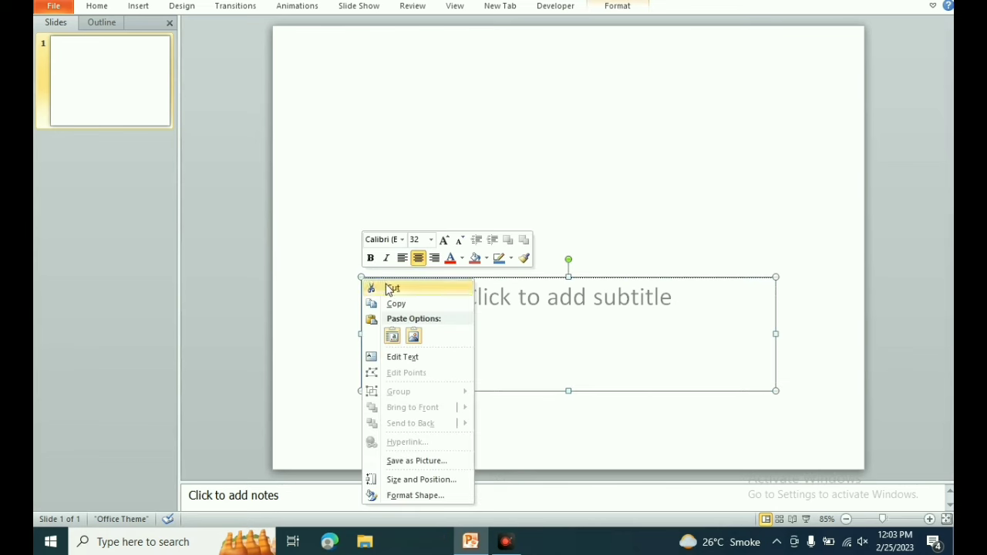
click(392, 289)
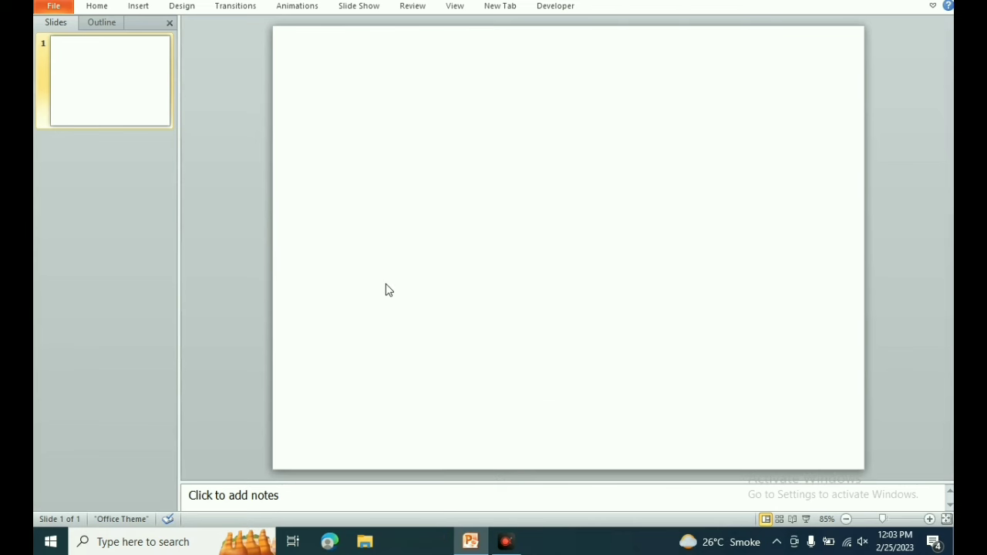
Insert a hexagon shape of default size in the upper-left part of the blank slide.
click(139, 7)
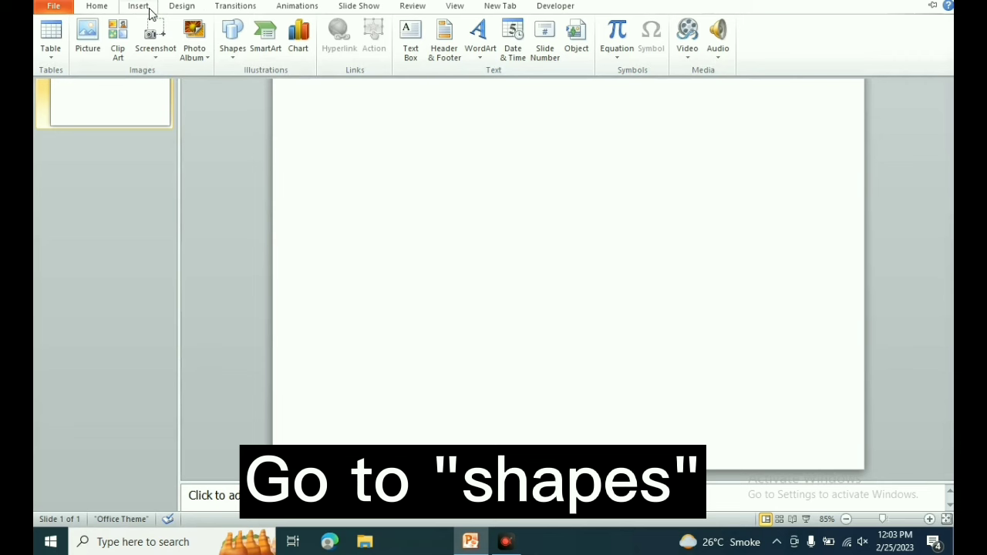
click(228, 63)
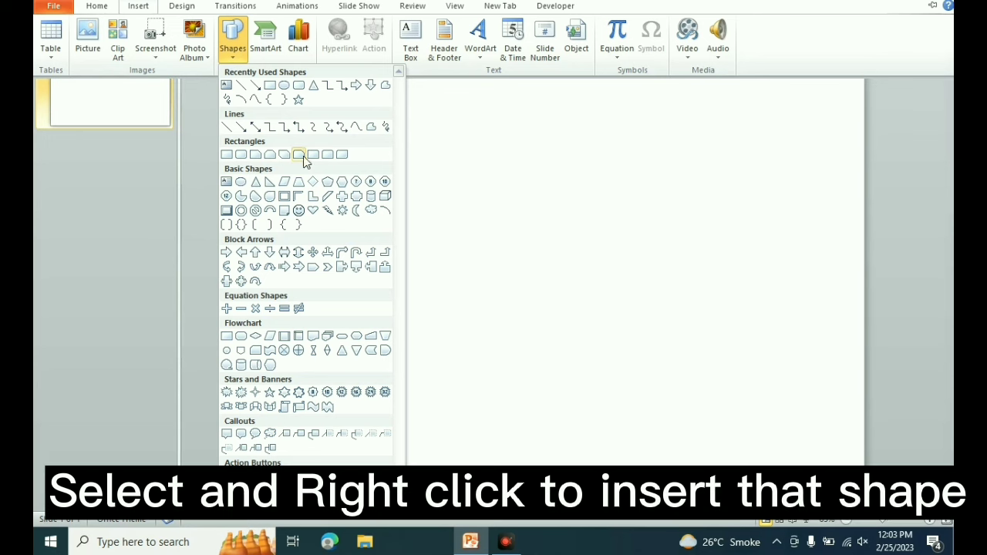
click(342, 183)
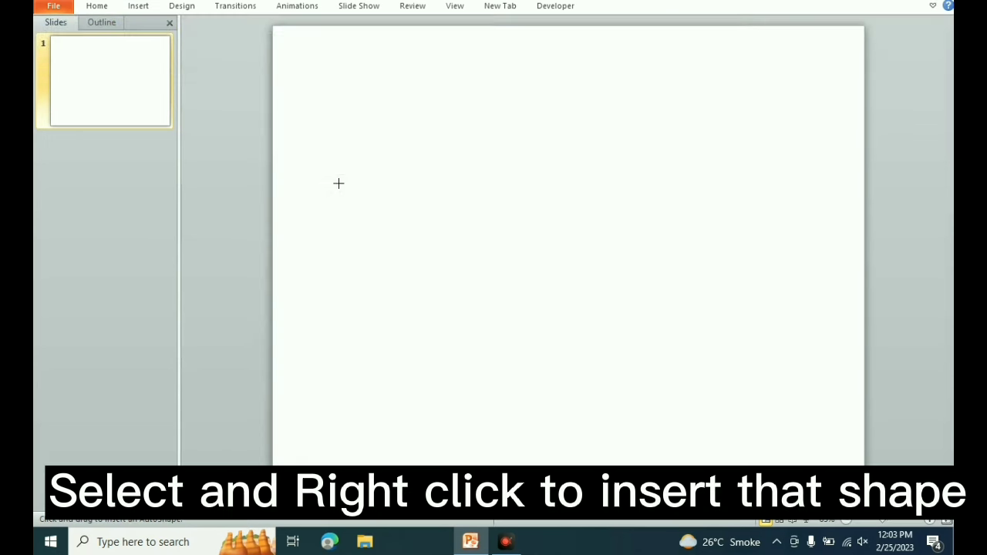
click(398, 177)
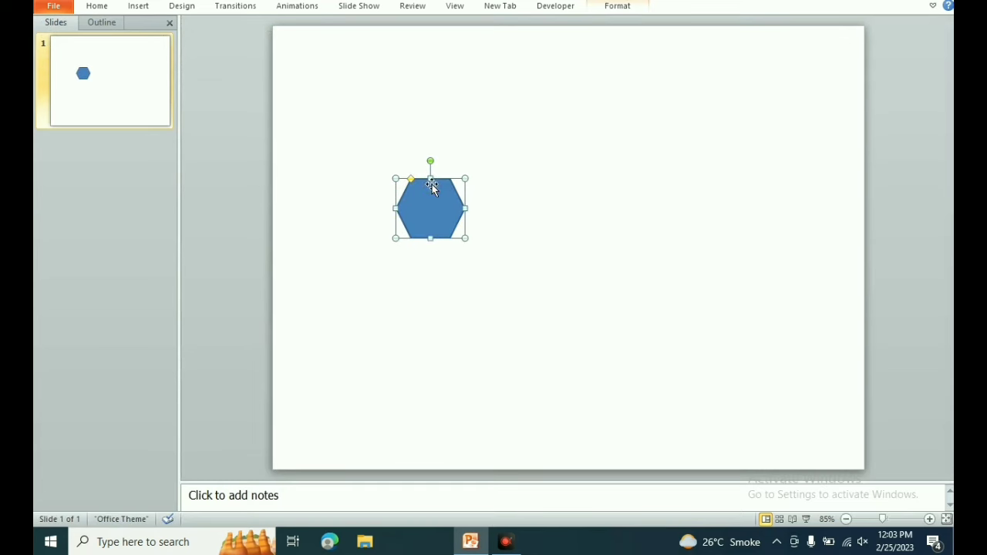
Set the hexagon's height to 0.8" and its width to 2.36 cm.
click(617, 7)
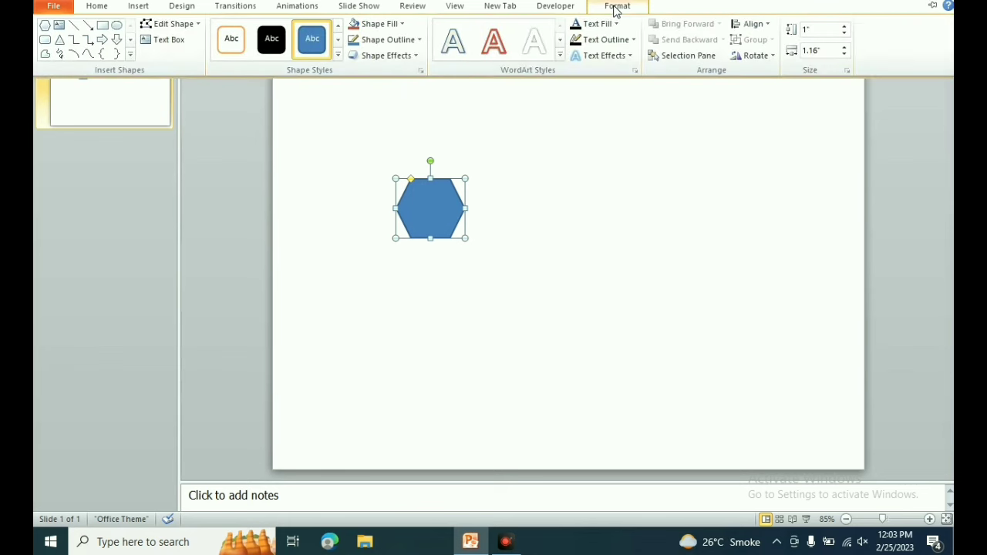
click(811, 29)
key(BackSpace)
click(820, 48)
key(BackSpace)
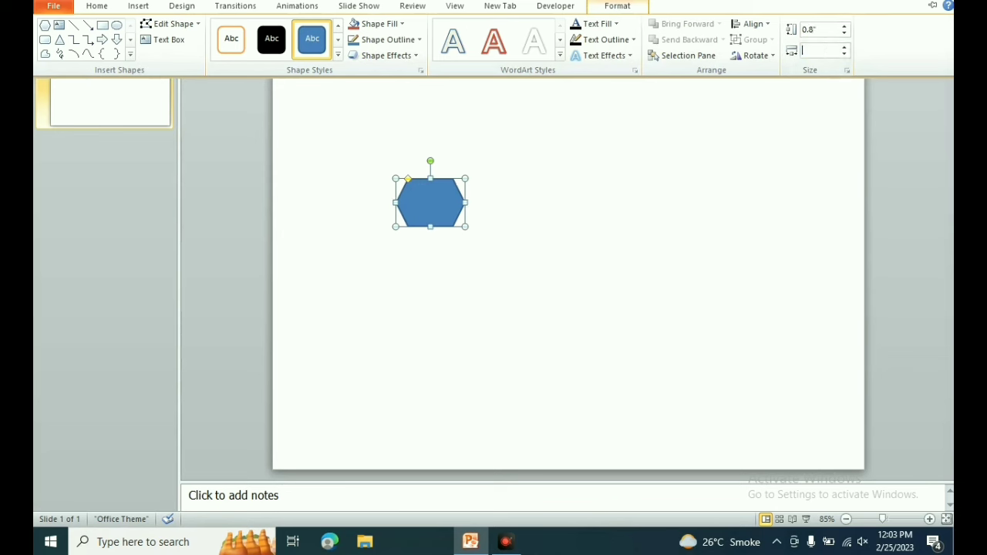
text(2.)
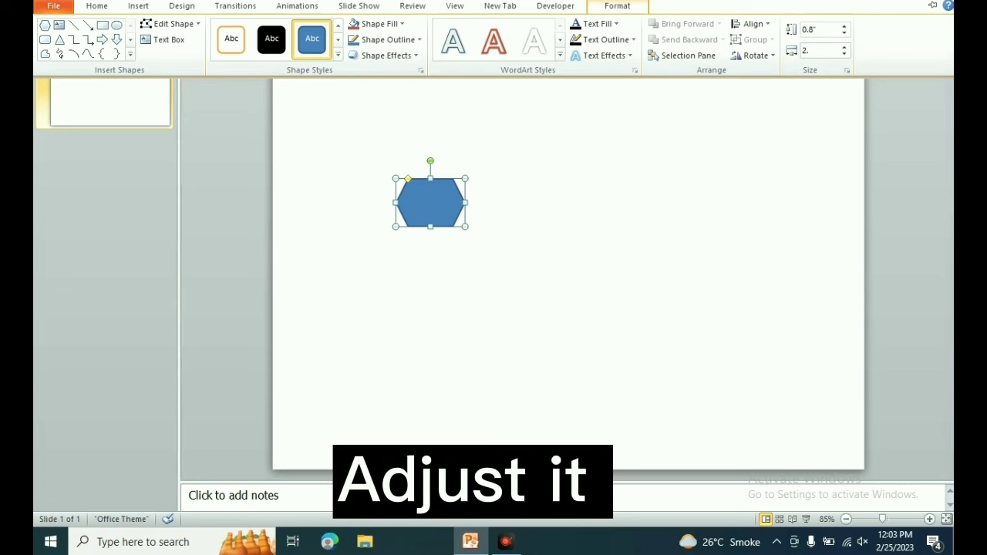
key(Return)
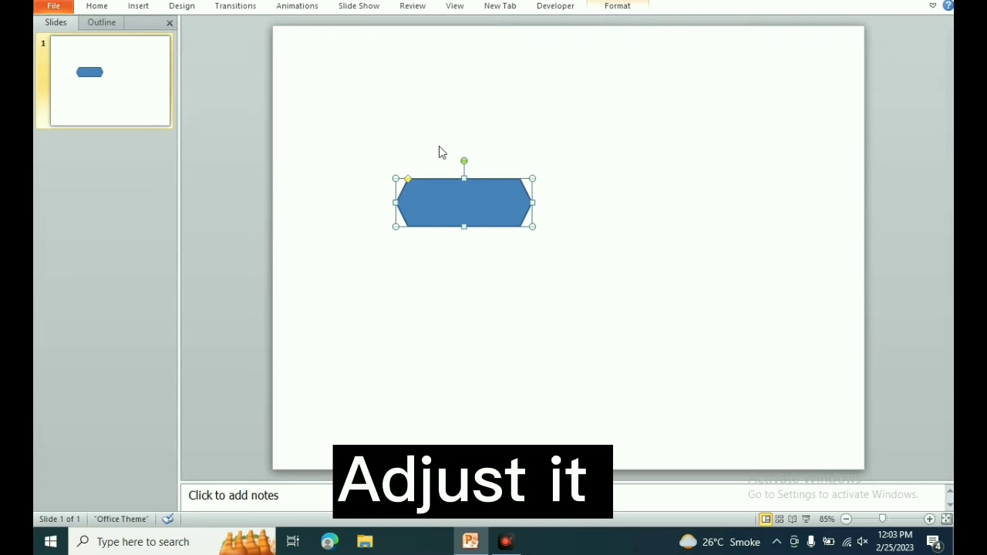
click(632, 13)
click(820, 49)
key(BackSpace)
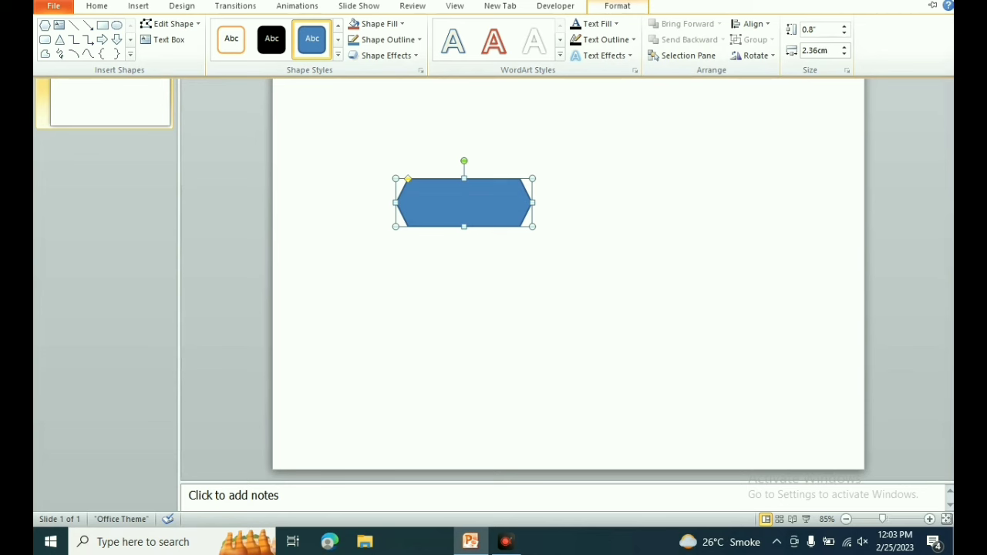
key(Return)
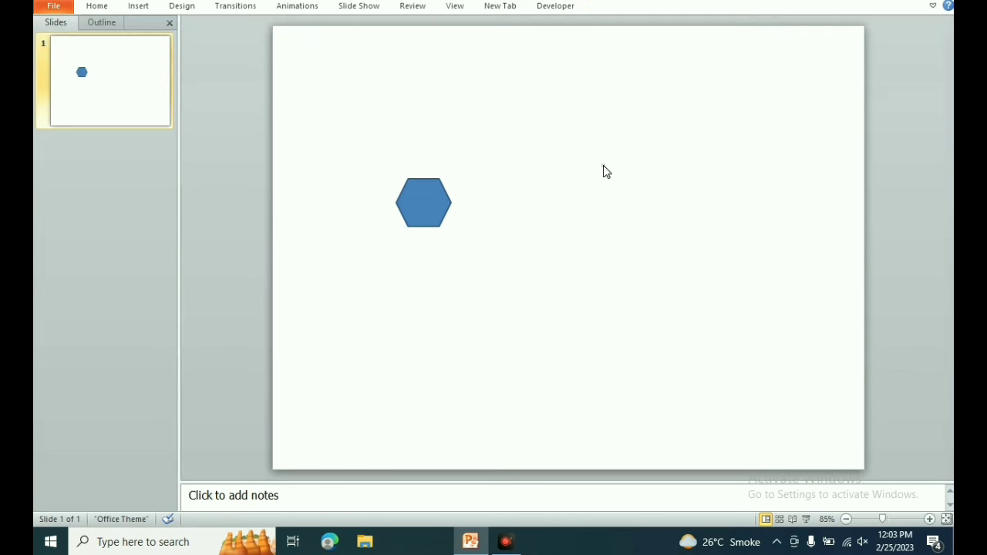
Move the hexagon up and slightly left on the slide, and place a duplicate directly above it.
click(425, 208)
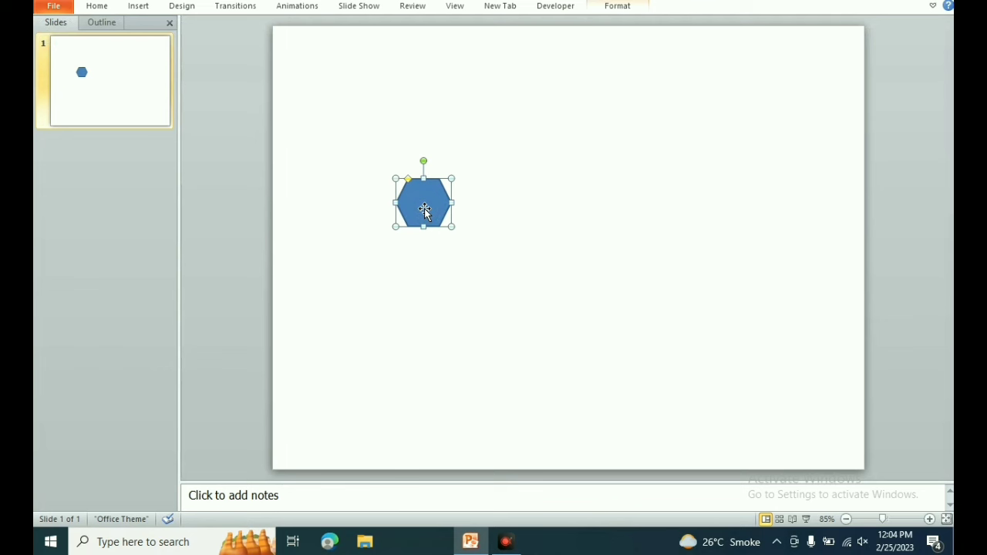
drag(423, 209, 406, 157)
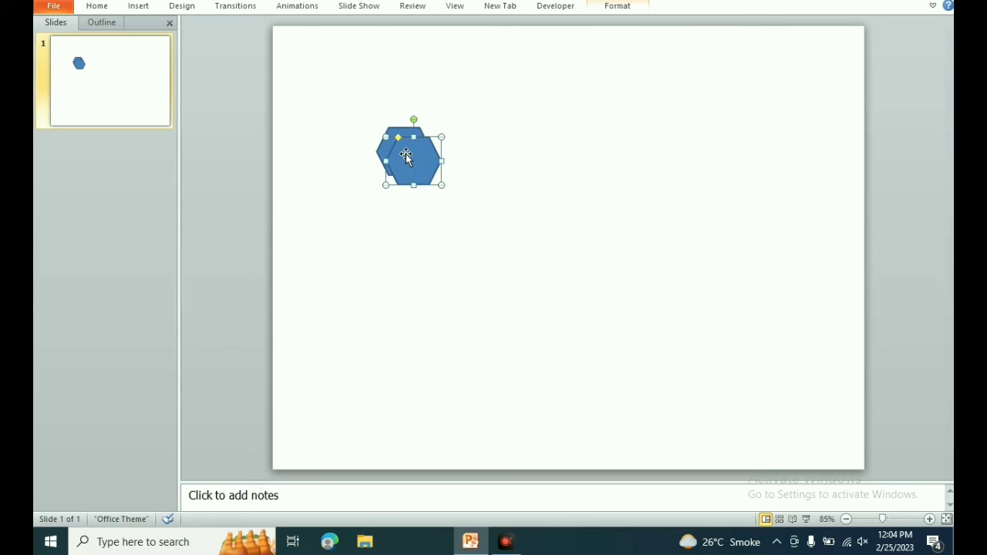
drag(405, 155, 396, 89)
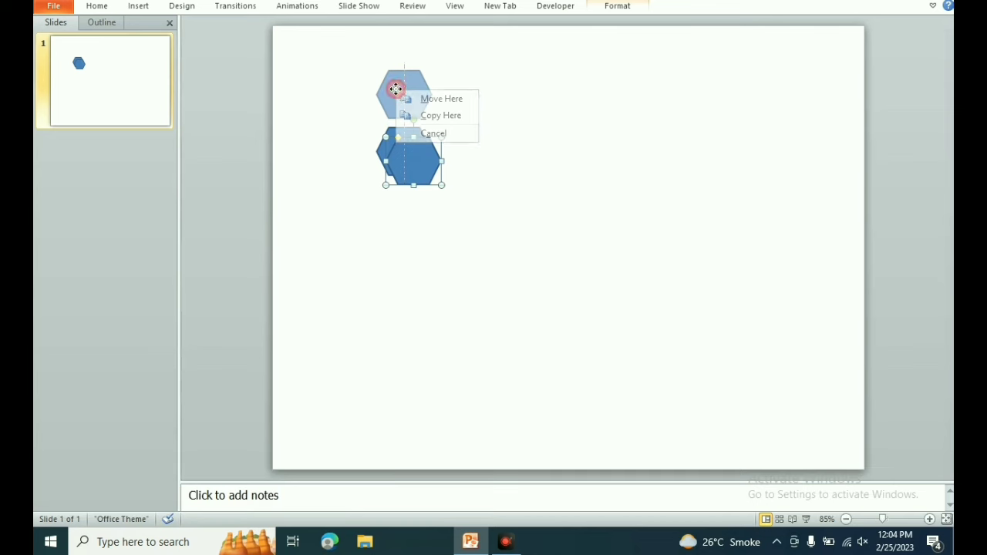
click(441, 115)
click(482, 108)
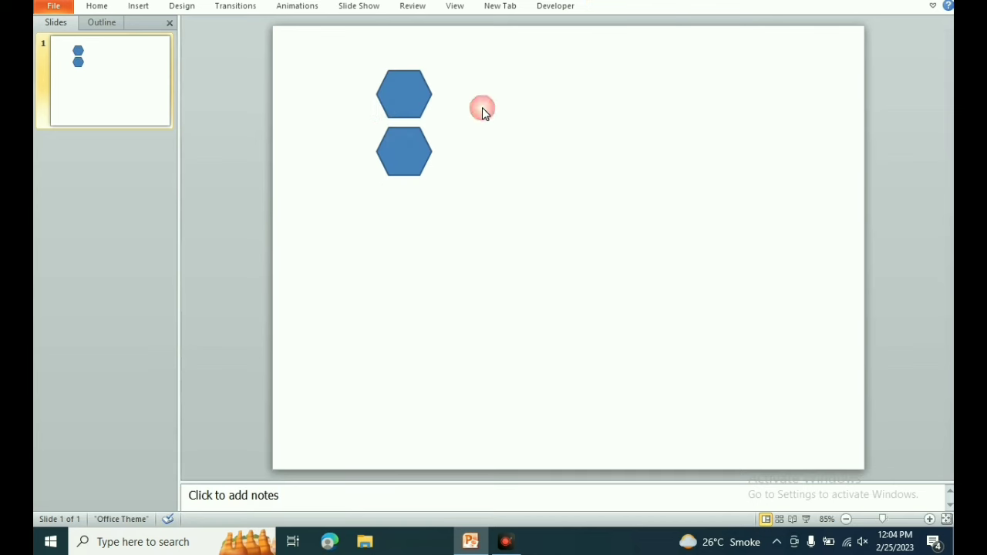
Duplicate the upper hexagon, place the copy at the bottom of the column, and even out the vertical gaps.
click(399, 109)
key(ctrl+d)
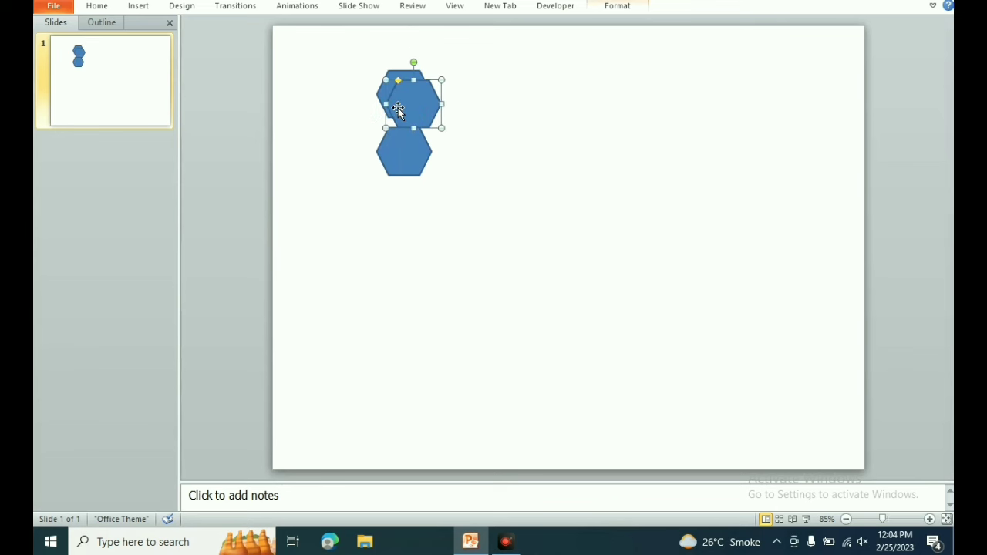
drag(397, 110, 391, 209)
click(488, 202)
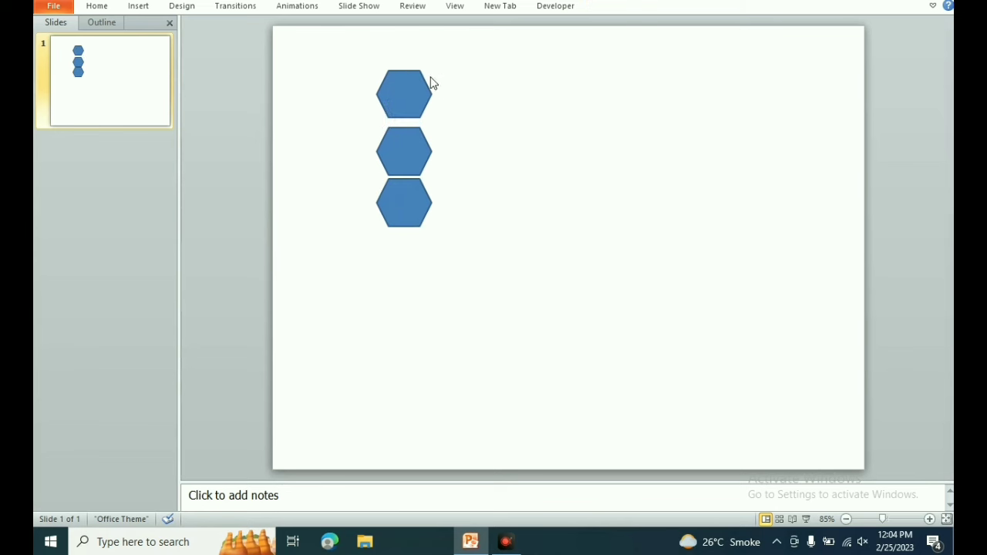
drag(395, 74, 398, 86)
click(305, 210)
Duplicate the middle hexagon and fit the copy to the right, between the upper two hexagons of the column.
click(399, 154)
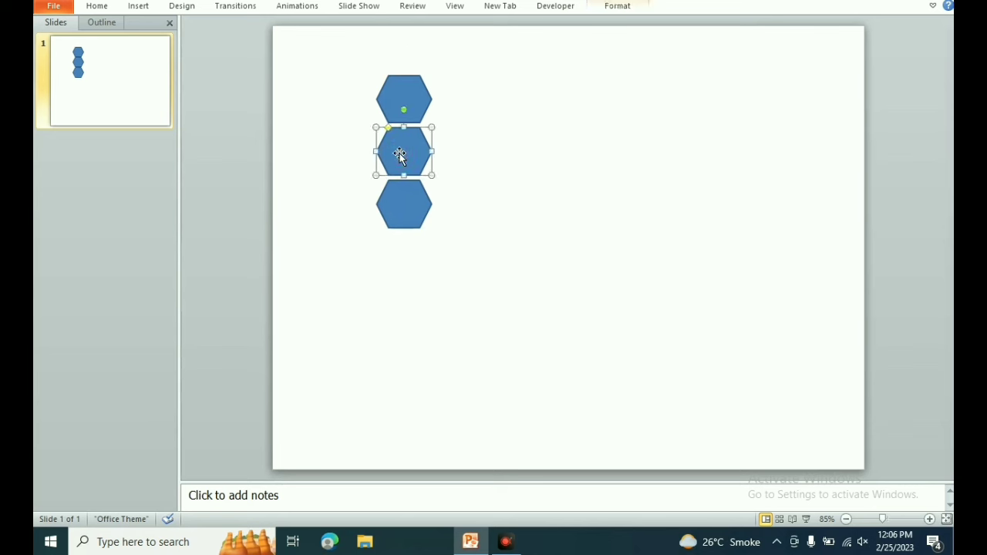
key(ctrl+d)
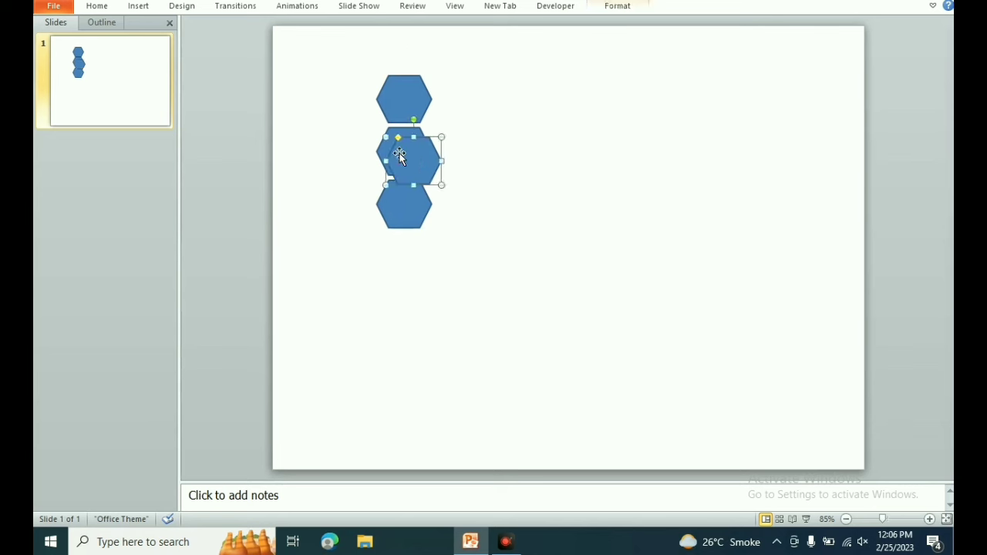
drag(400, 153, 436, 117)
click(571, 110)
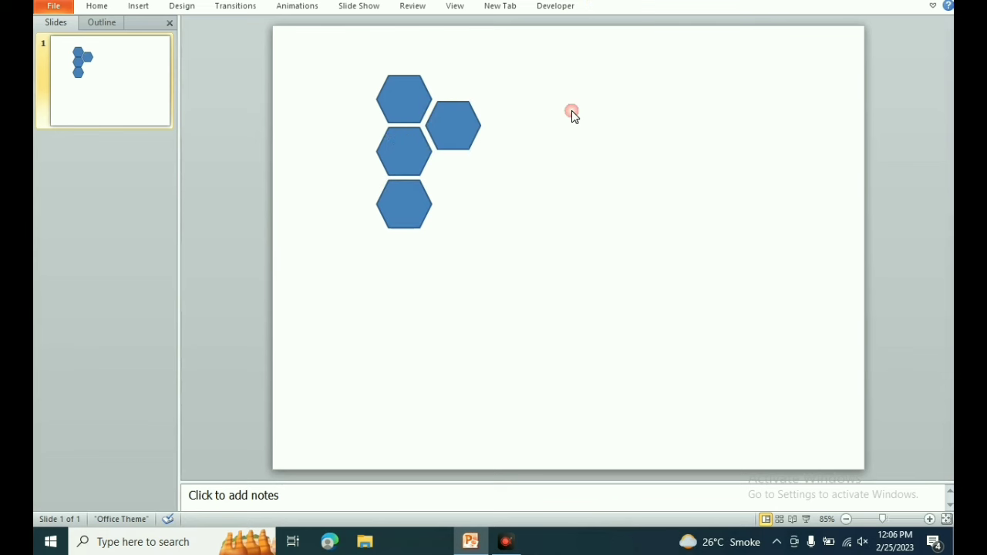
Copy the upper-right hexagon and place the copy directly below it, beside the lower two hexagons of the column.
click(458, 131)
drag(460, 136, 450, 172)
click(481, 180)
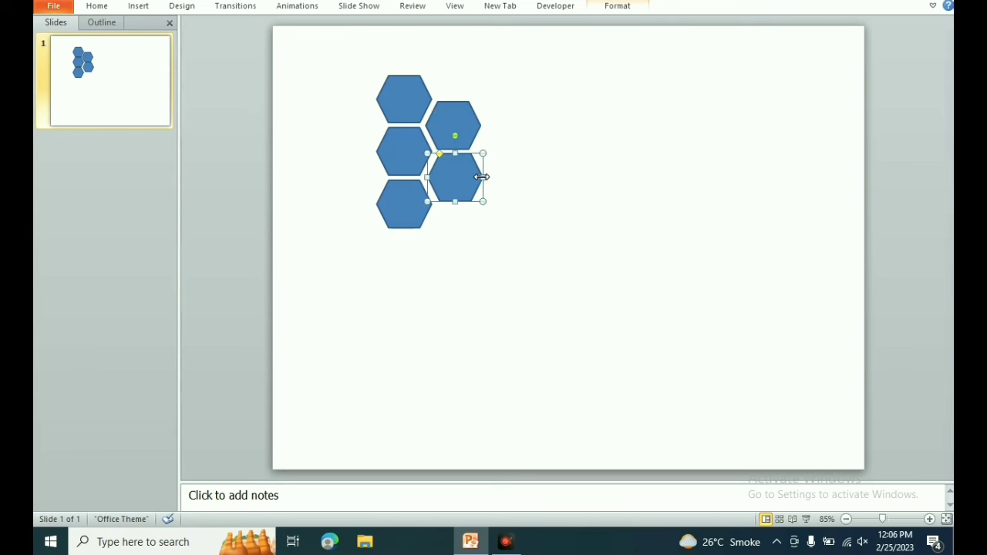
click(530, 183)
Duplicate the lower-right hexagon, place the copy at the upper left of the cluster, and shift it slightly up.
click(457, 187)
key(ctrl+d)
drag(458, 187, 350, 130)
click(313, 163)
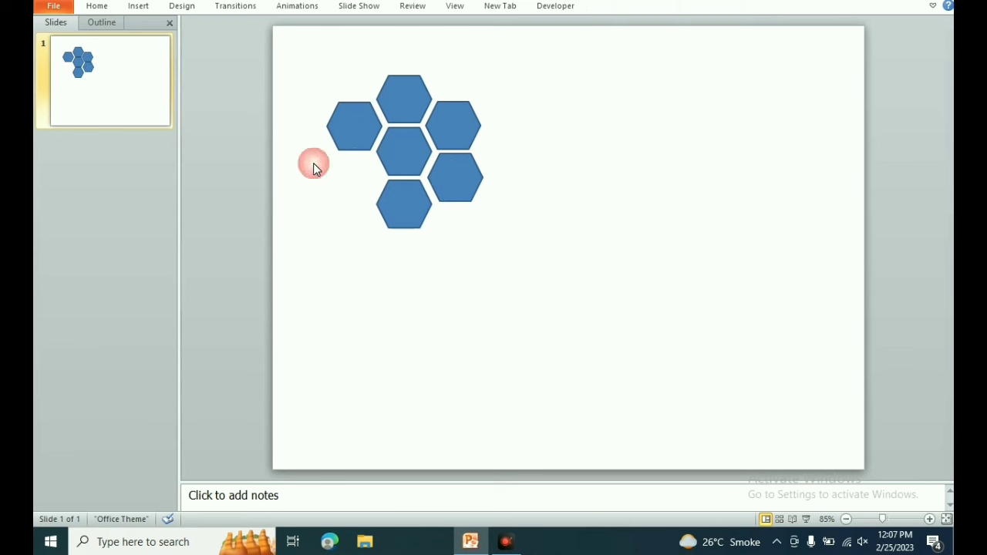
click(345, 128)
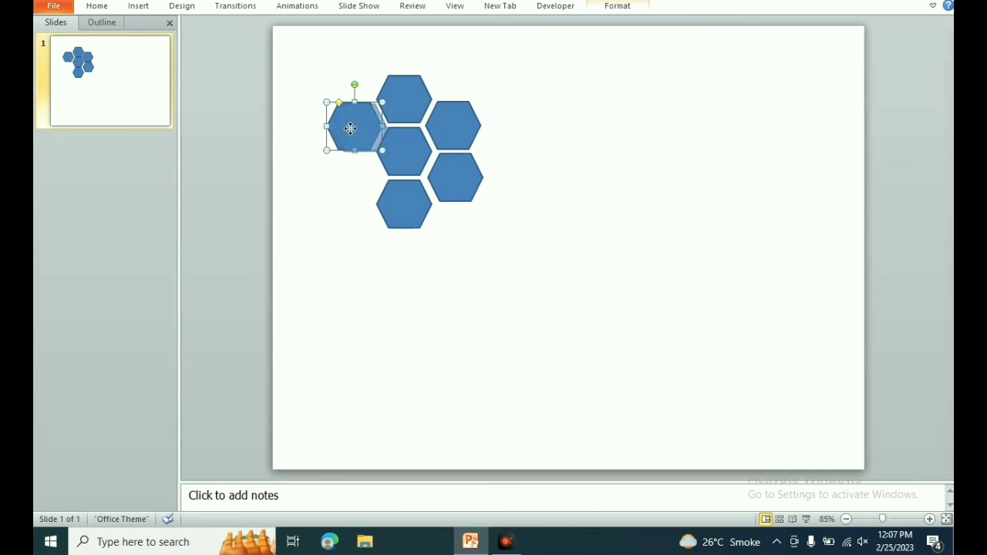
drag(349, 125, 349, 124)
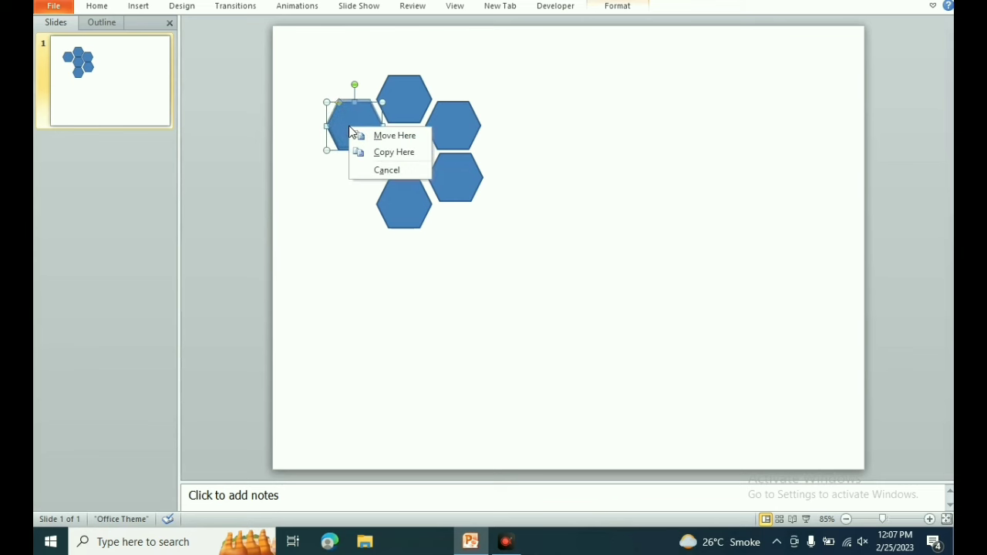
click(361, 135)
click(337, 201)
Duplicate the bottom hexagon and fit the copy into the lower-left gap to complete the ring.
click(380, 207)
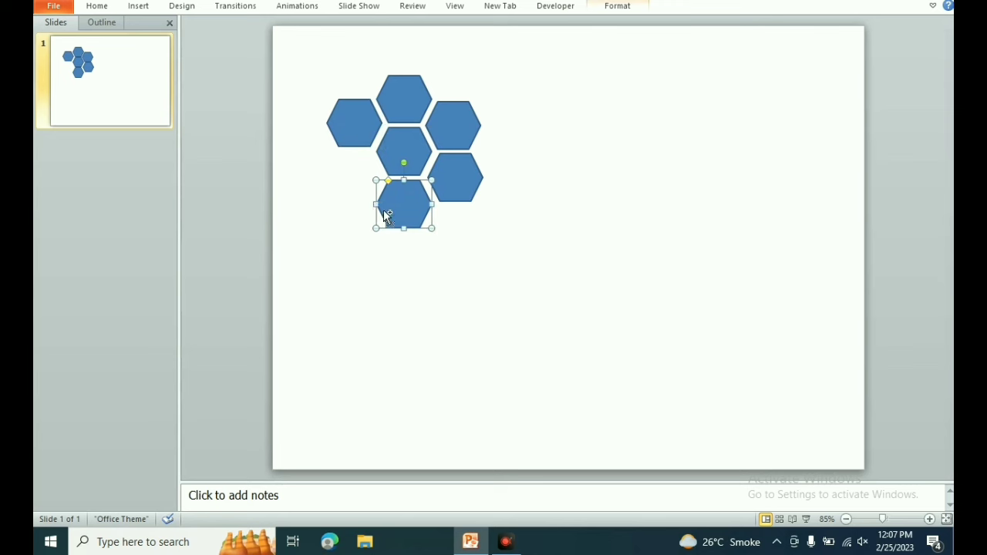
key(ctrl+d)
drag(405, 214, 347, 176)
click(509, 244)
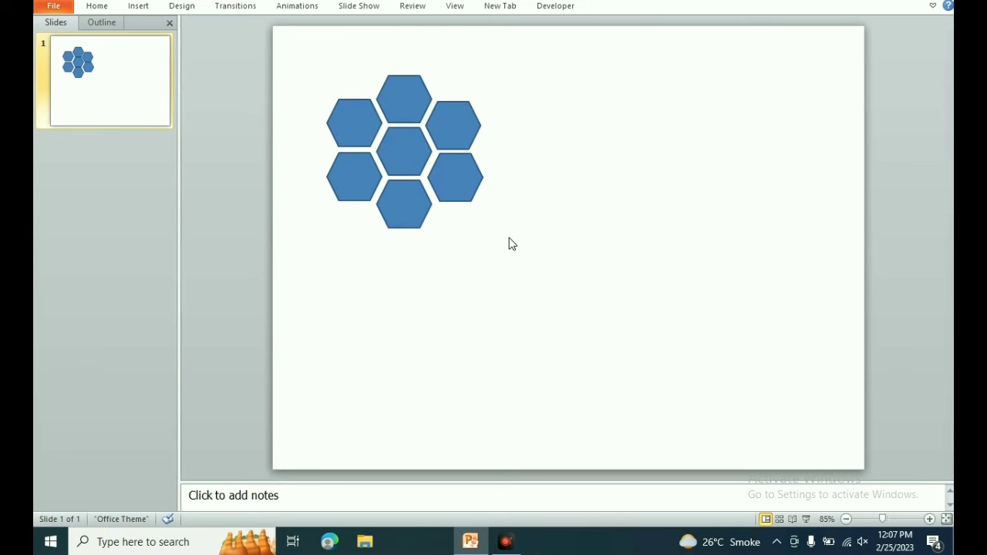
Fine-tune the lower-right hexagon's position so its gaps match those of the neighbouring hexagons.
click(465, 191)
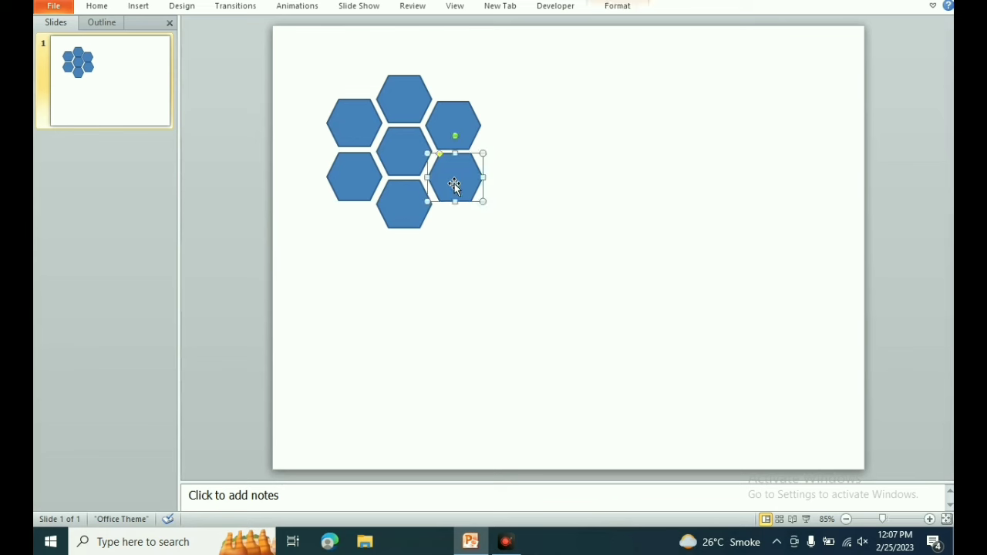
drag(454, 180, 452, 189)
click(531, 164)
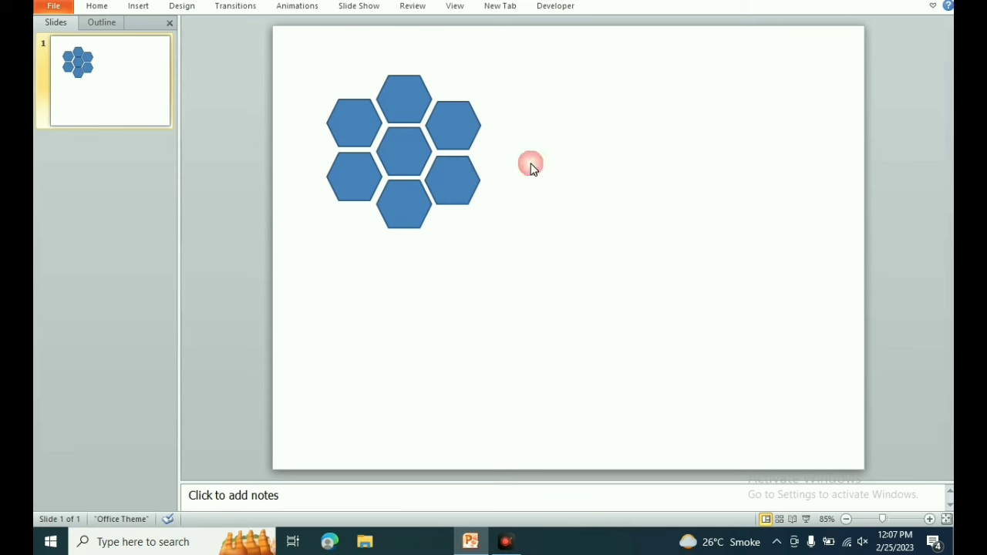
click(445, 185)
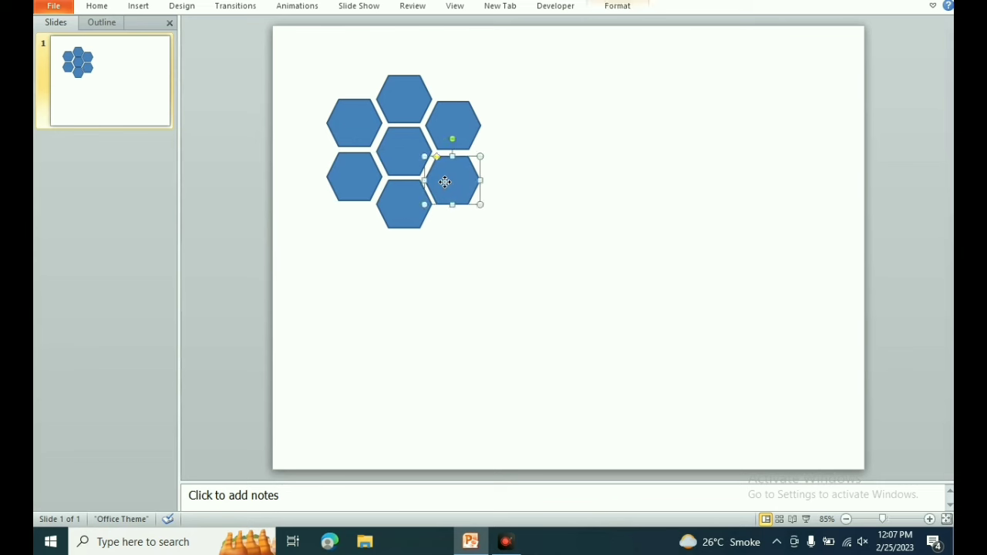
drag(445, 184, 447, 181)
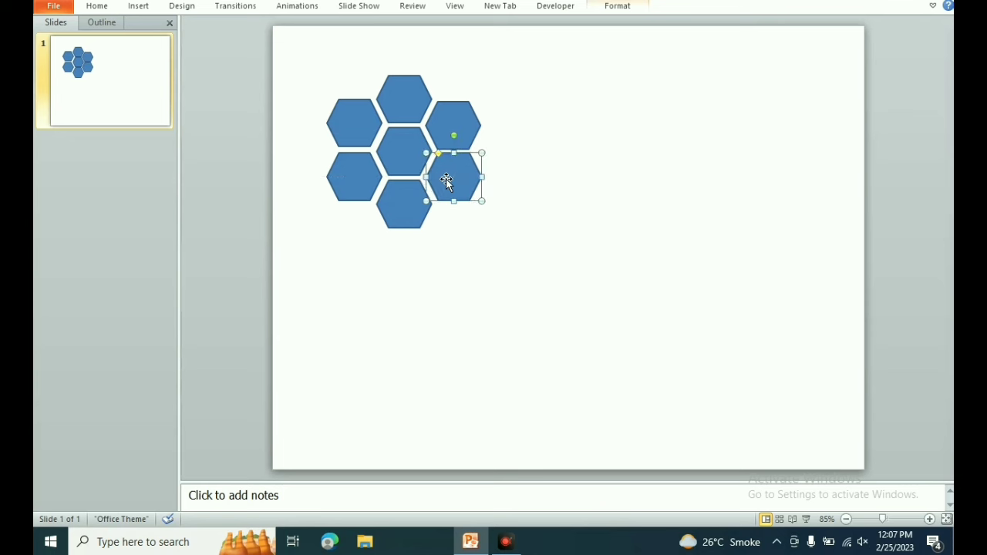
Group all seven hexagons and fit a copy of the group against the original's lower-right side.
click(331, 201)
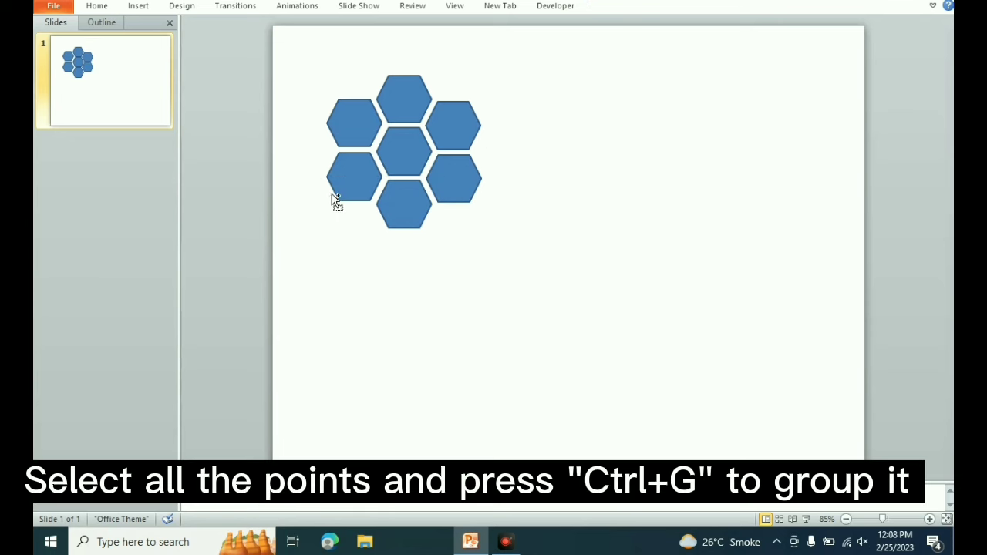
click(400, 151)
shift+click(434, 138)
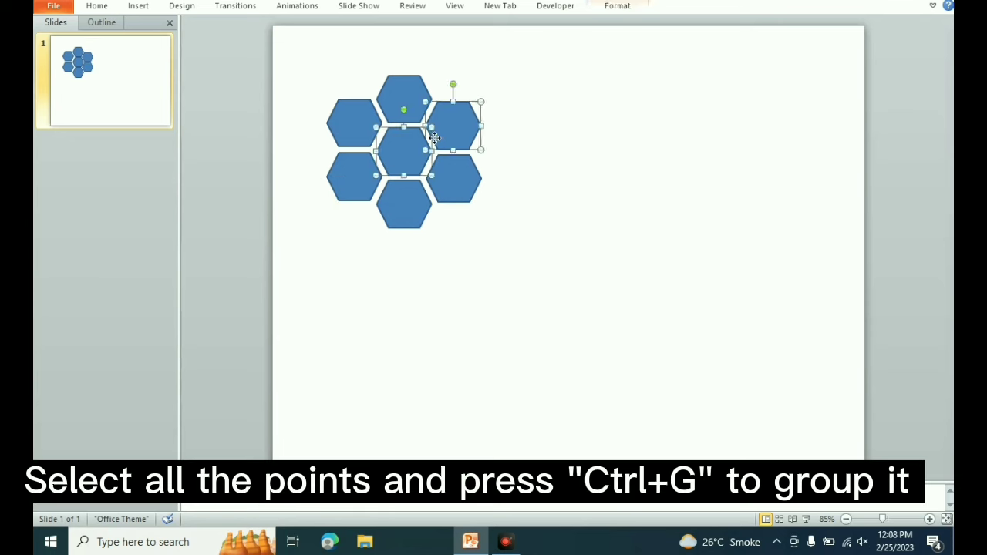
shift+click(393, 98)
shift+click(355, 137)
shift+click(351, 193)
shift+click(395, 216)
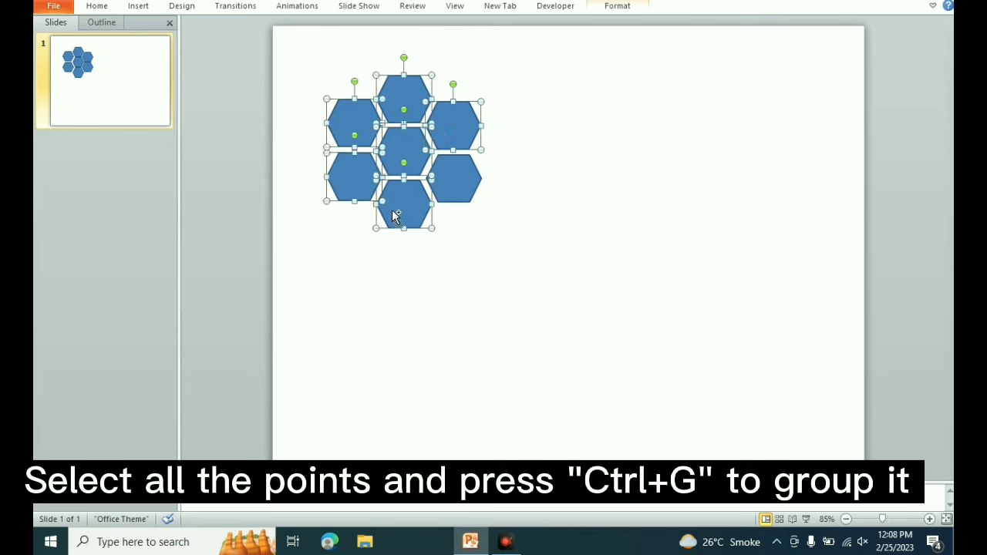
shift+click(466, 184)
key(ctrl+g)
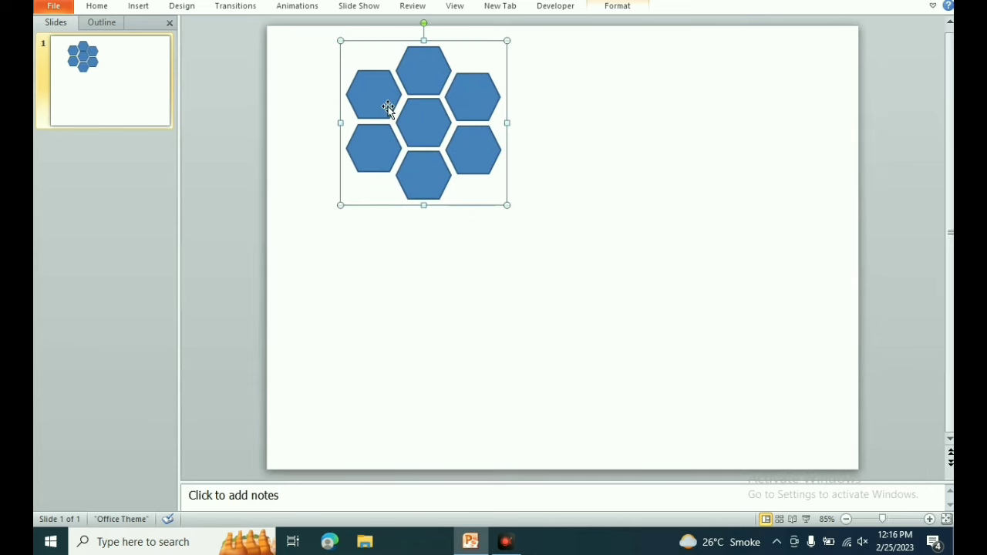
drag(388, 108, 512, 214)
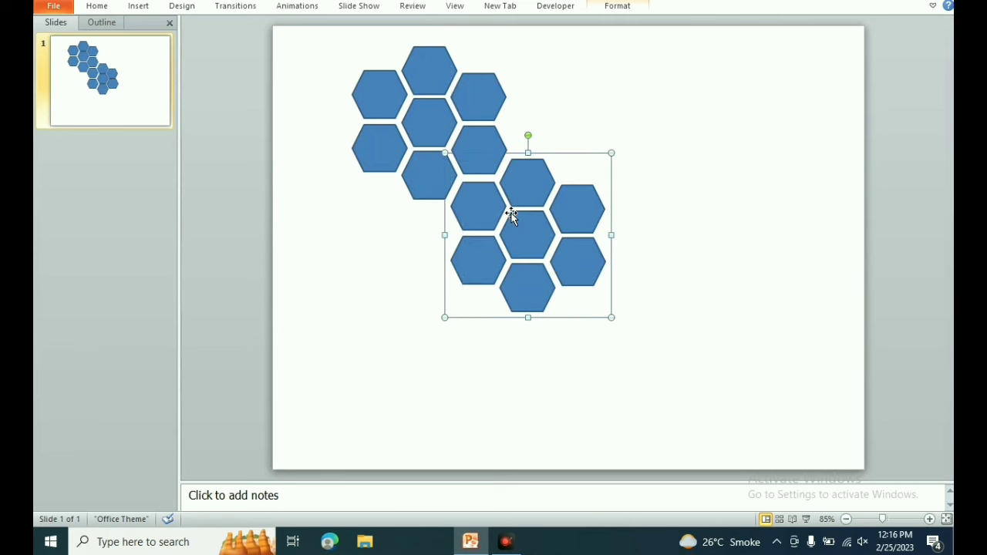
click(512, 214)
key(ctrl+d)
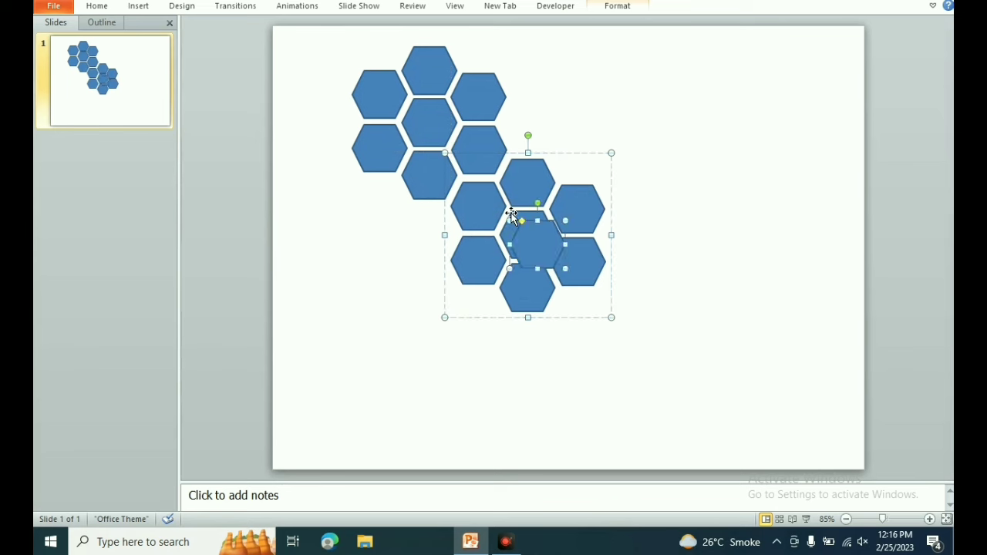
key(ctrl+z)
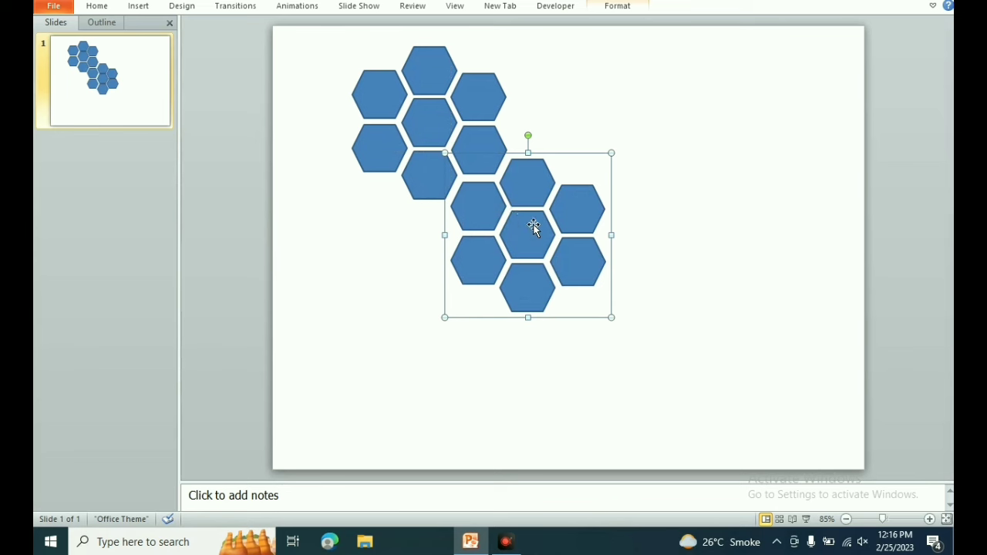
Duplicate the hexagon group twice, fitting one copy at the cluster's lower left and the other at its bottom.
key(ctrl+d)
drag(538, 224, 379, 237)
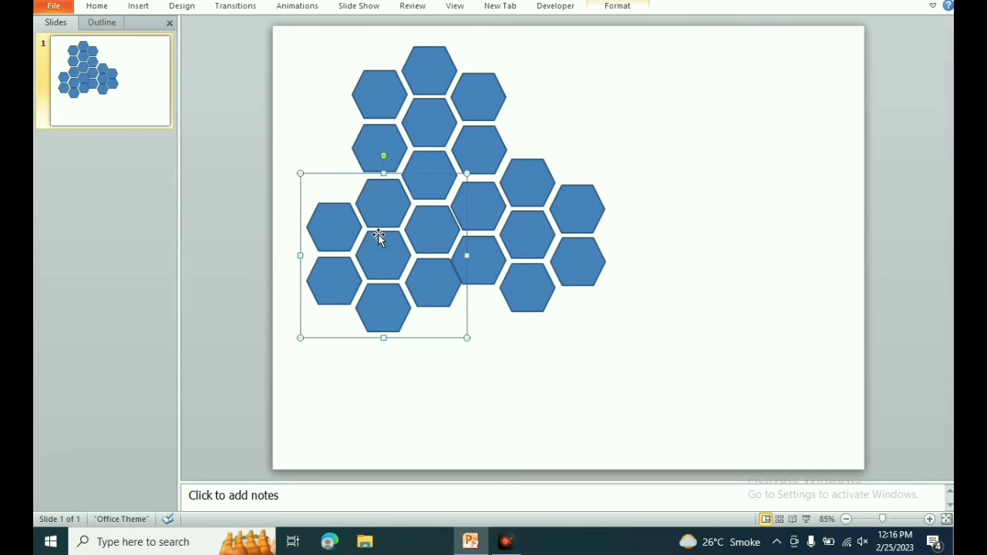
key(ctrl+d)
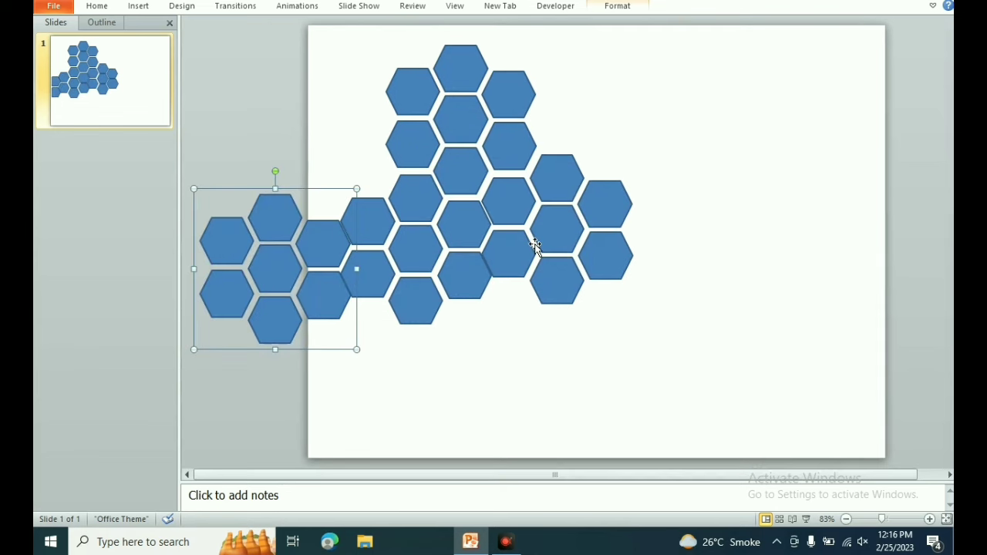
drag(318, 271, 502, 345)
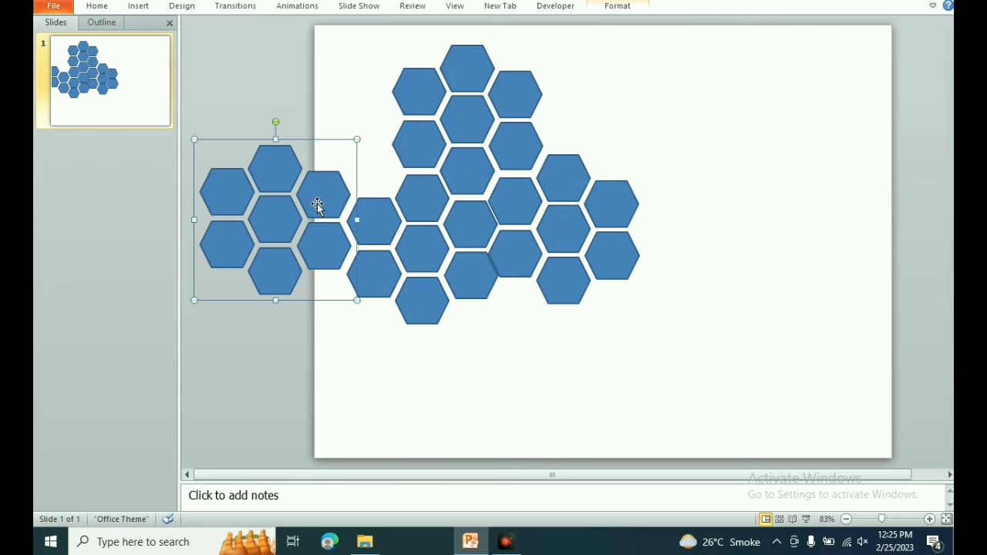
drag(317, 204, 556, 344)
drag(557, 345, 556, 347)
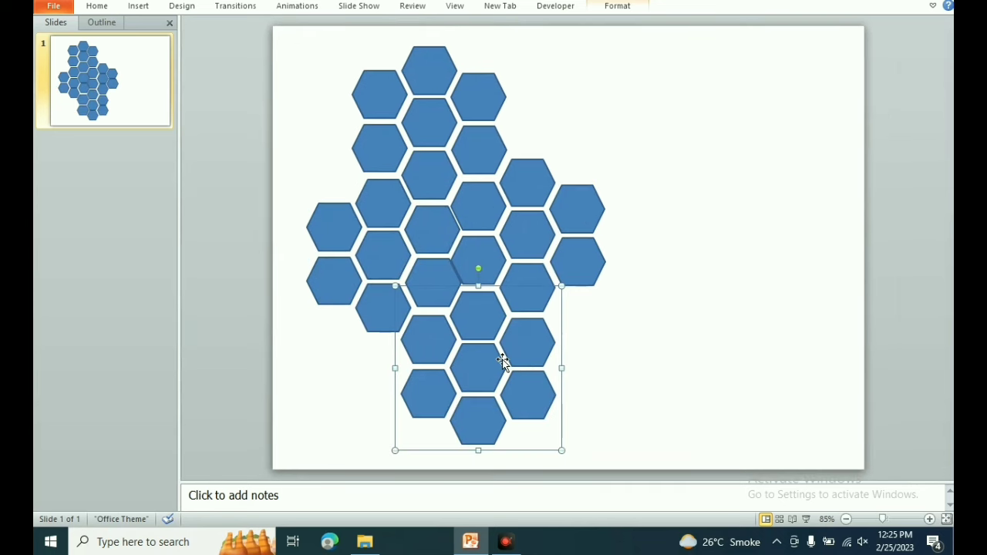
Duplicate the bottom hexagon group and fit the copy into the upper right of the cluster, beside the original group.
key(ctrl+d)
drag(571, 367, 678, 79)
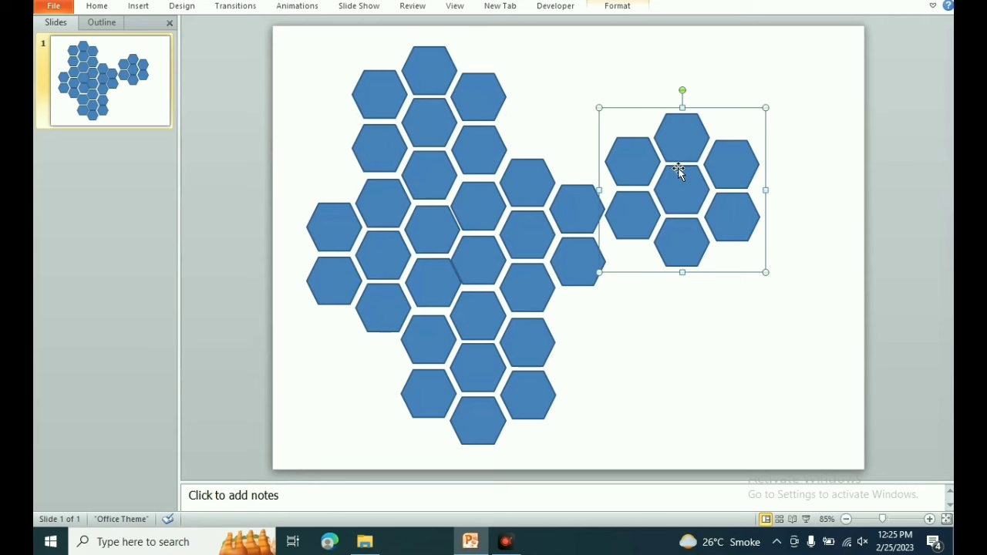
drag(677, 217, 571, 131)
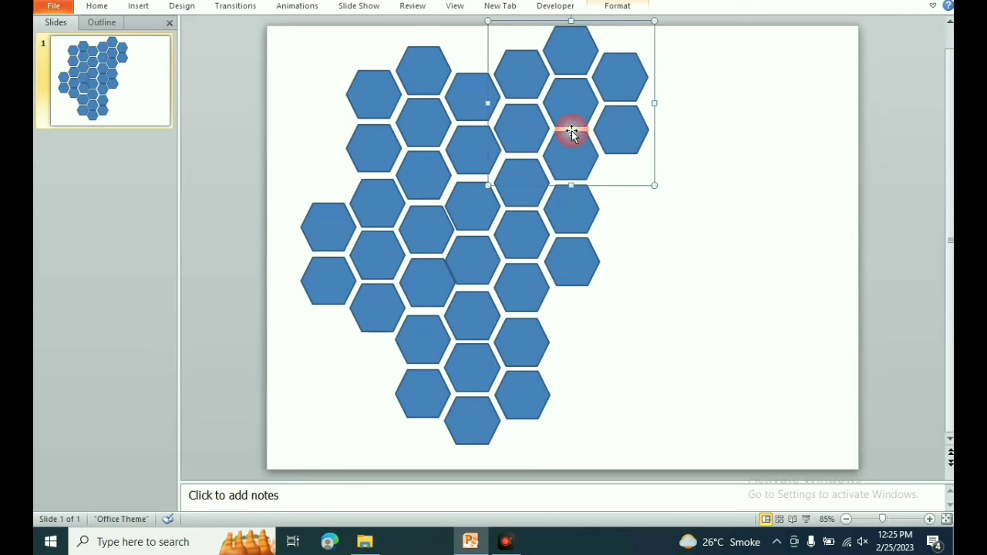
click(672, 200)
click(600, 138)
click(710, 211)
Duplicate the upper-right hexagon group and fit the copy against the right side of the cluster.
click(605, 147)
key(ctrl+d)
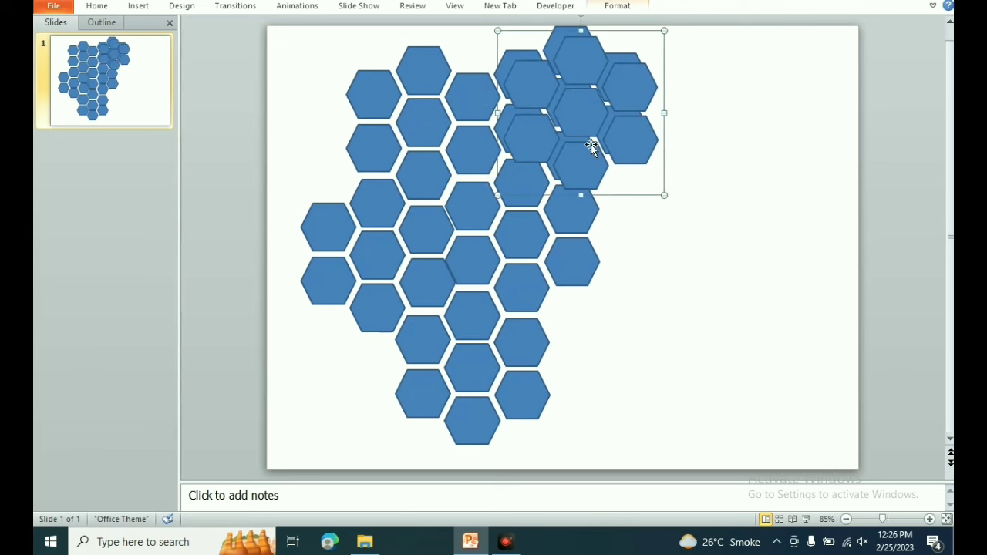
drag(591, 144, 683, 260)
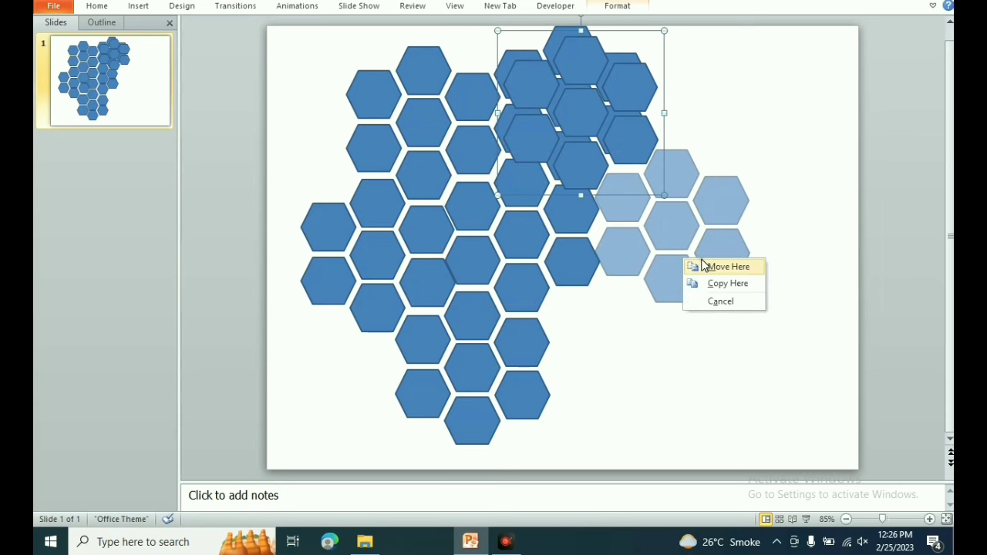
click(725, 266)
key(Escape)
drag(605, 210, 569, 211)
Duplicate the rightmost hexagon group and fit the copy into the lower-right gap of the cluster.
click(698, 211)
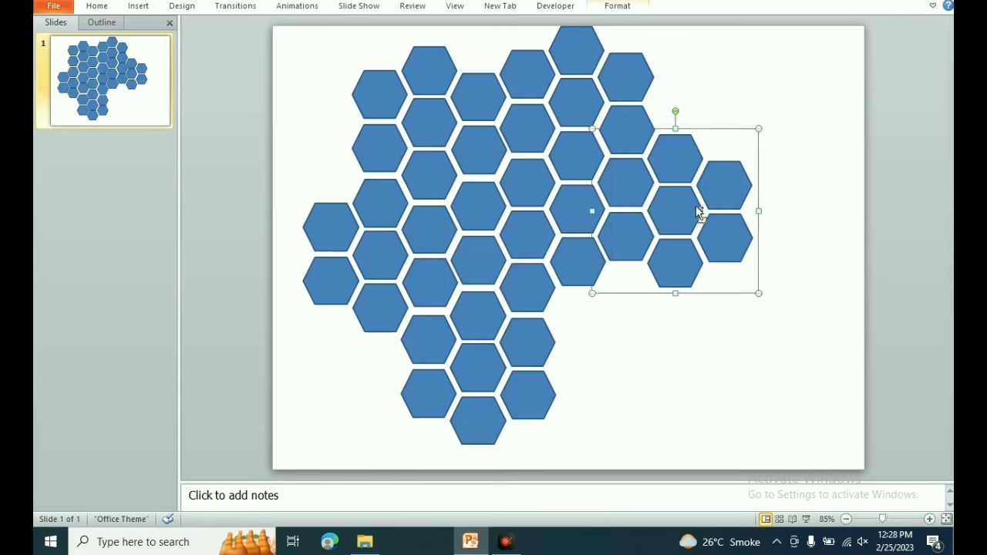
key(ctrl+d)
drag(697, 211, 630, 335)
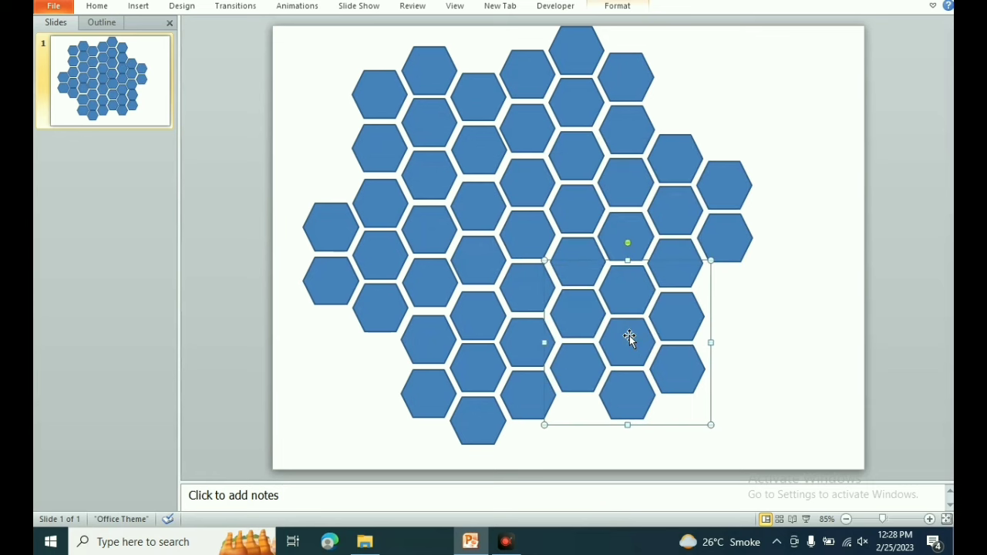
click(806, 324)
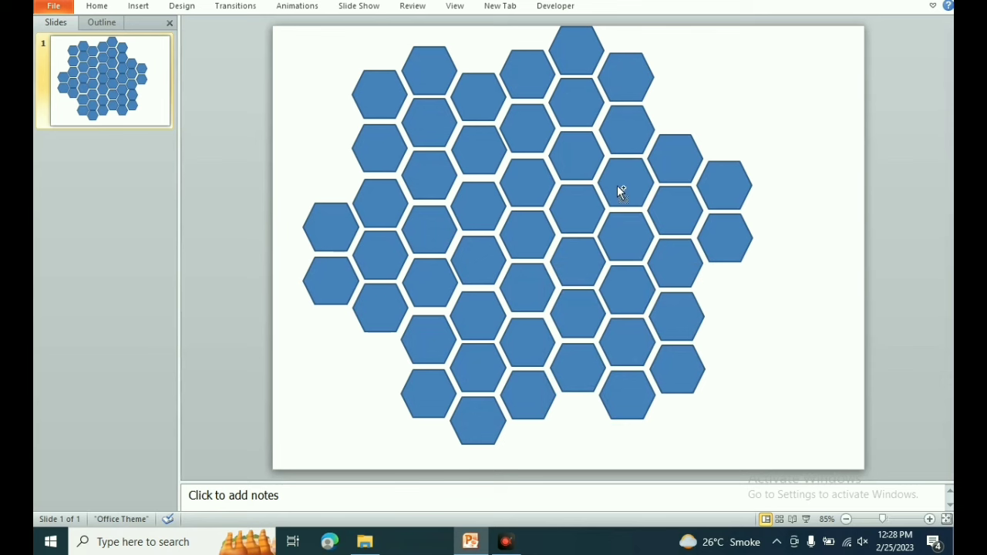
Combine all seven hexagon groups into a single group and shift it slightly down on the slide.
click(556, 97)
shift+click(446, 114)
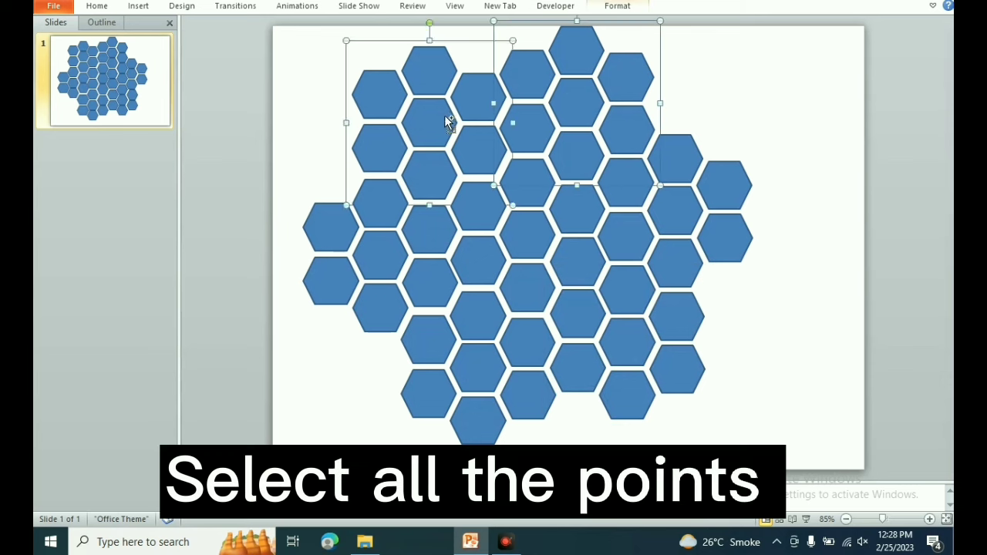
shift+click(363, 254)
shift+click(492, 259)
shift+click(516, 390)
shift+click(602, 372)
shift+click(701, 194)
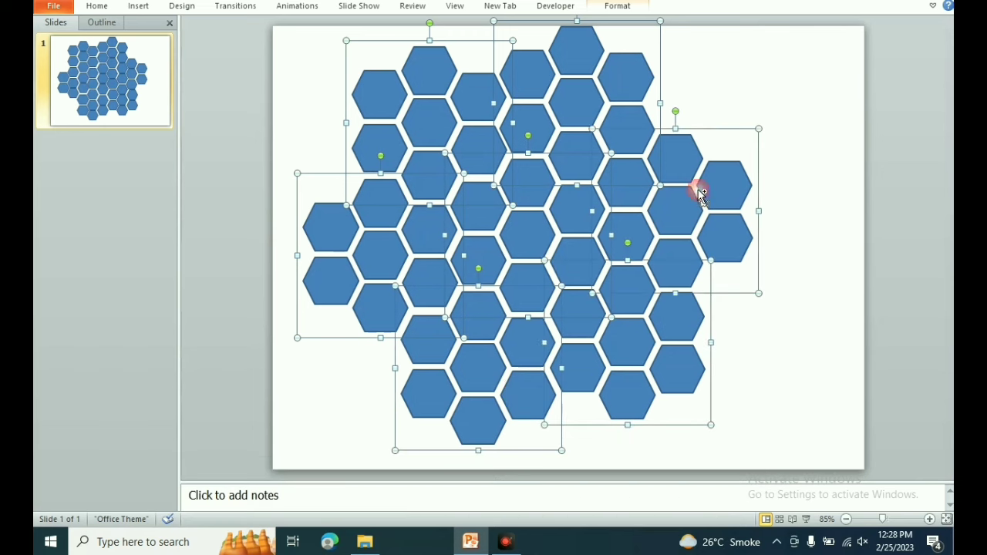
right_click(702, 194)
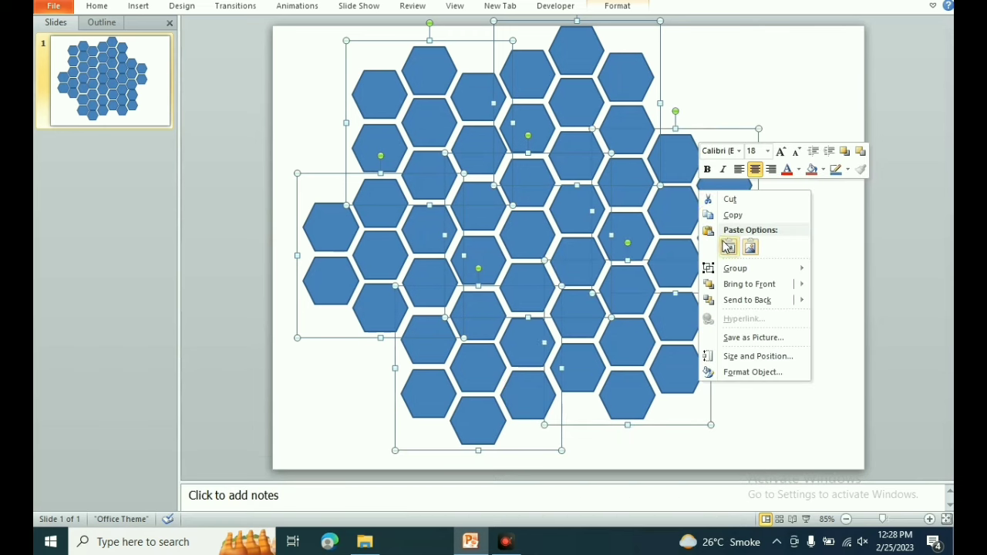
mouse_move(735, 268)
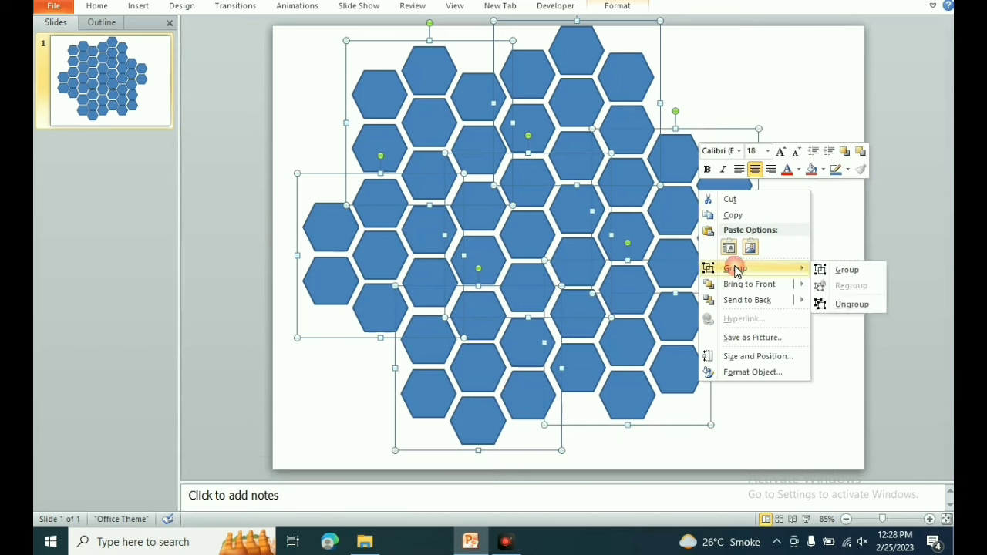
click(845, 271)
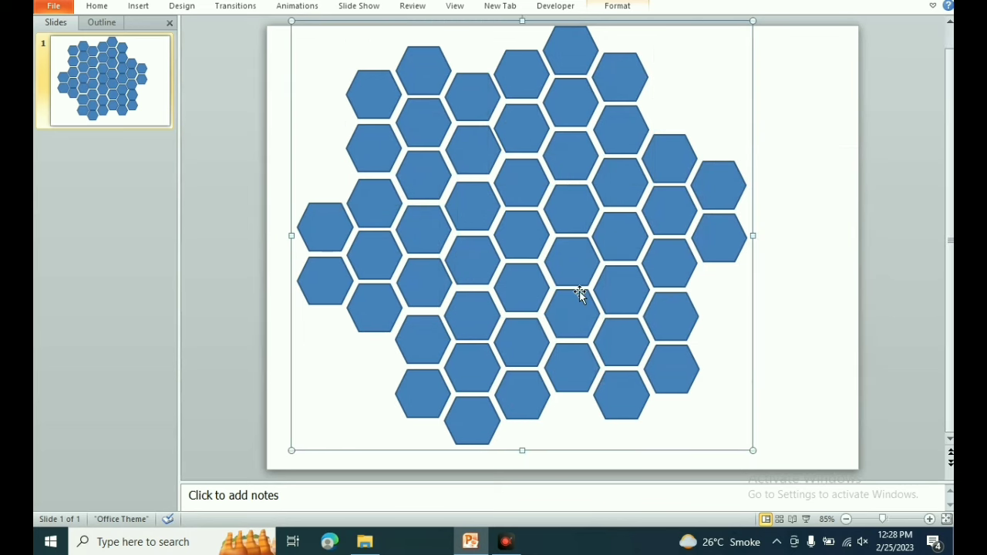
mouse_move(580, 293)
mouse_down()
mouse_move(621, 262)
mouse_move(663, 275)
mouse_move(582, 299)
mouse_up()
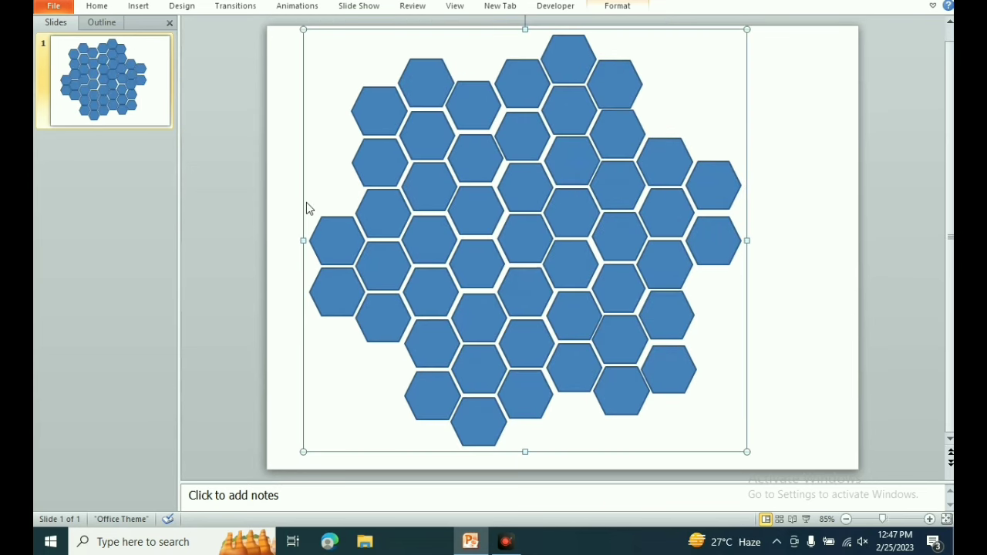
right_click(345, 333)
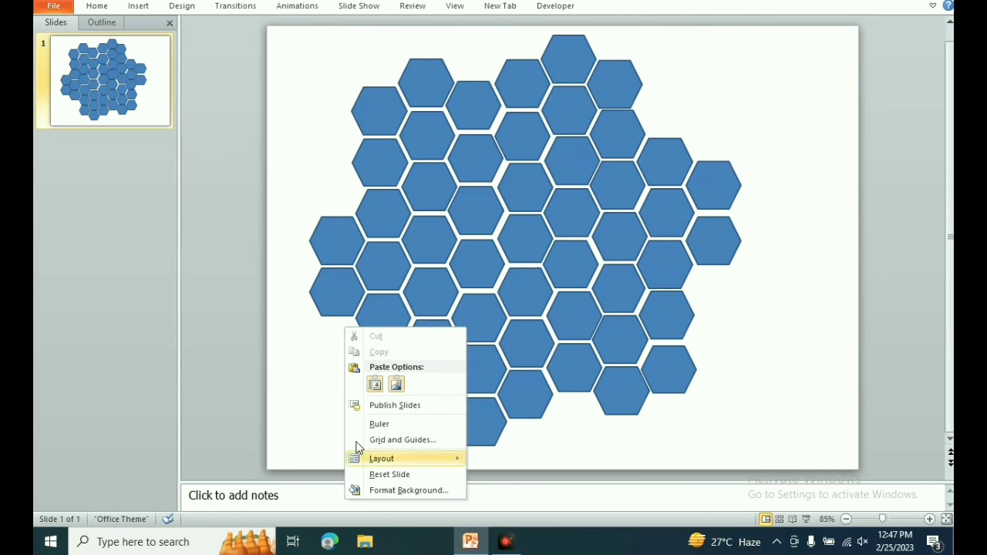
click(384, 297)
click(384, 297)
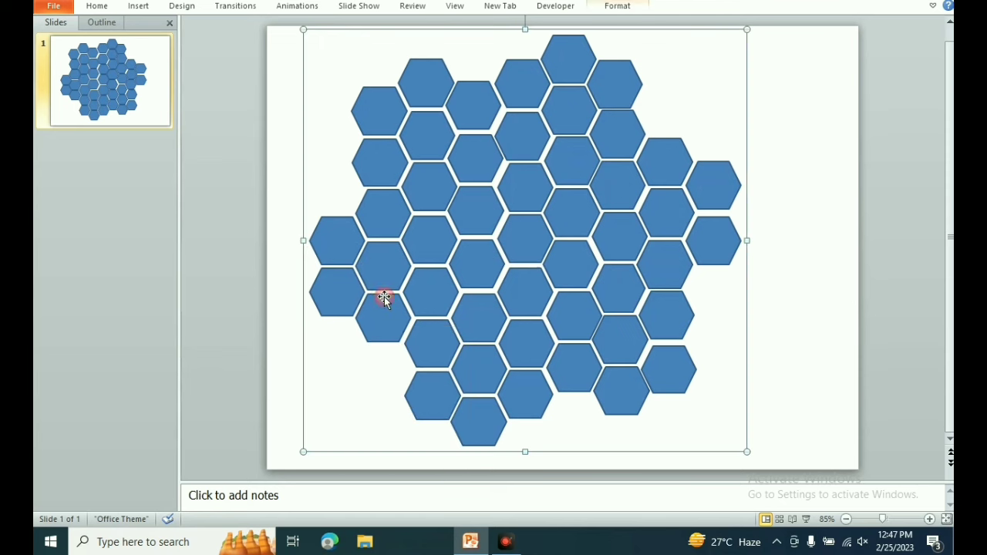
right_click(342, 375)
click(466, 292)
Open the shape formatting of the whole hexagon group and set its fill to Picture or texture fill.
click(466, 292)
right_click(467, 294)
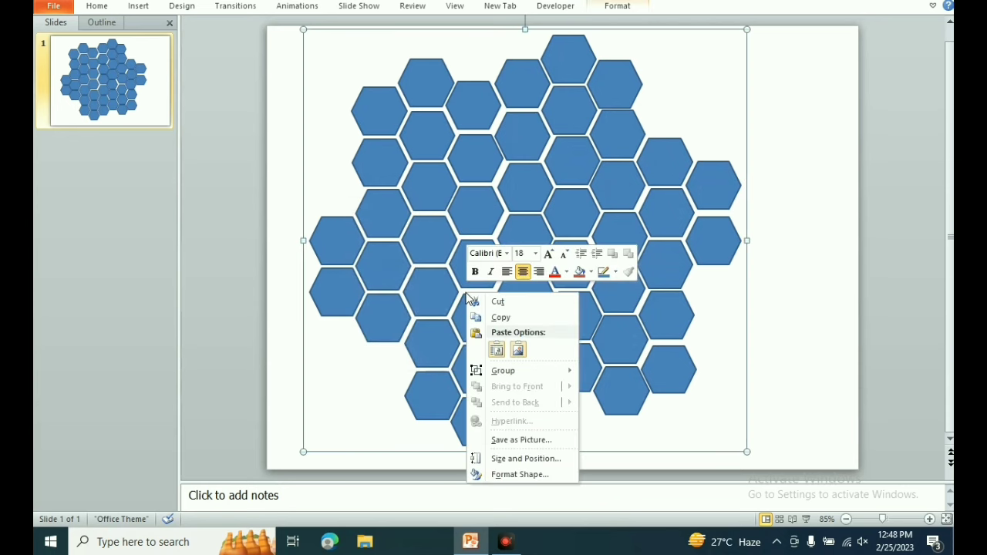
click(522, 477)
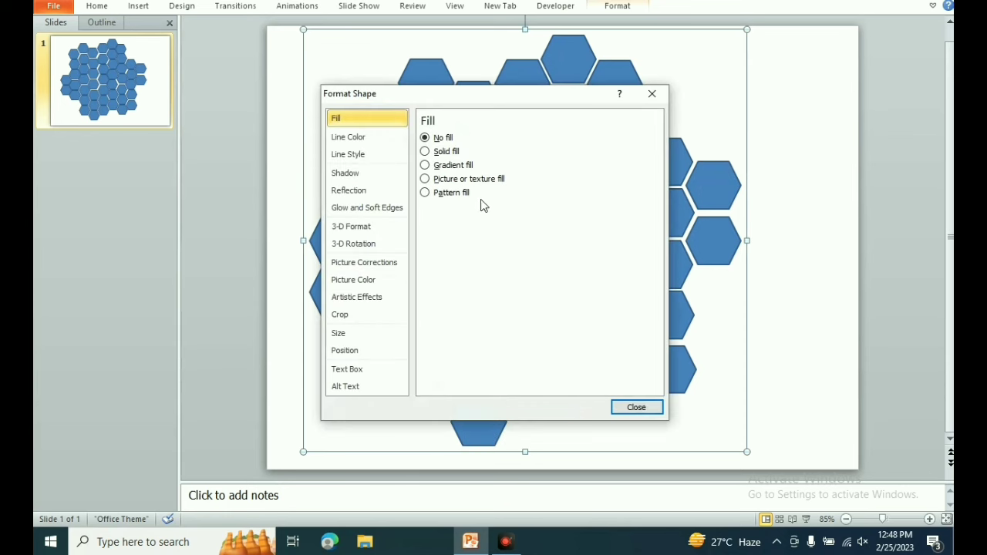
click(474, 181)
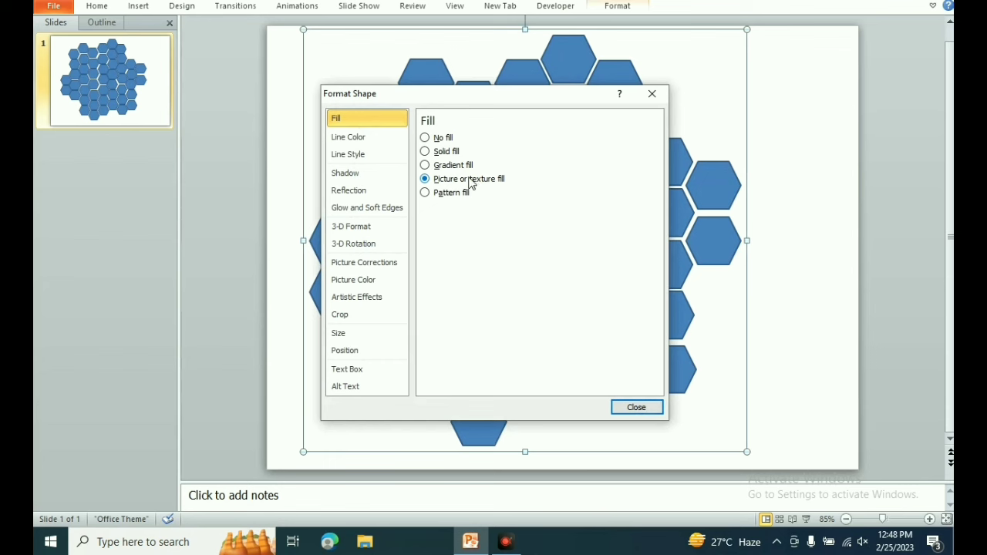
click(469, 180)
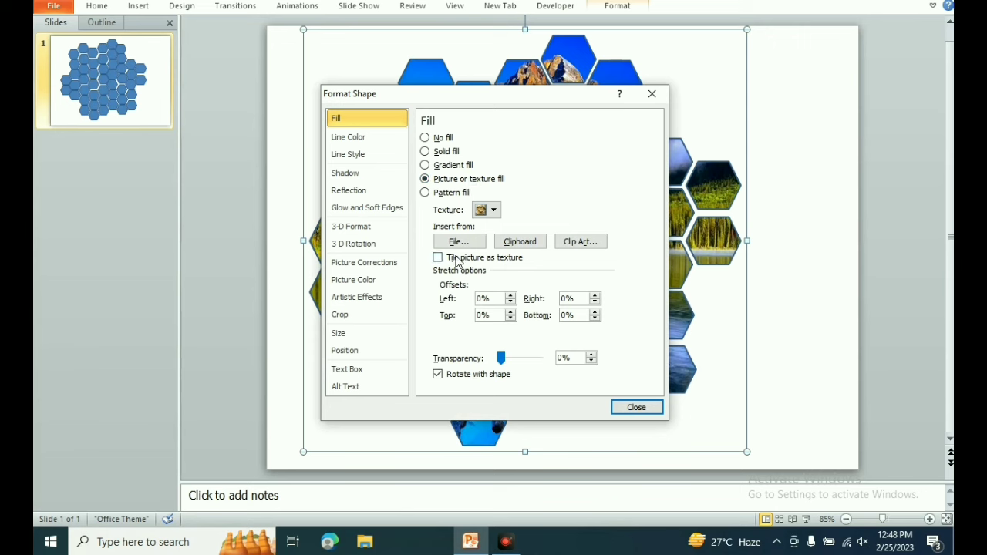
Fill the hexagon group with the picture file 714313049 from Downloads, close the formatting dialog and deselect the group.
click(457, 244)
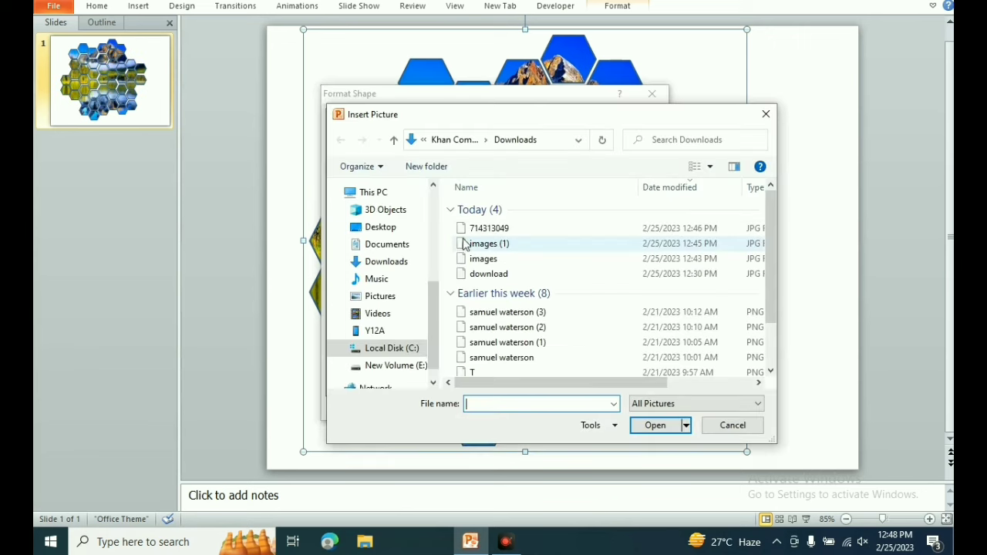
click(468, 232)
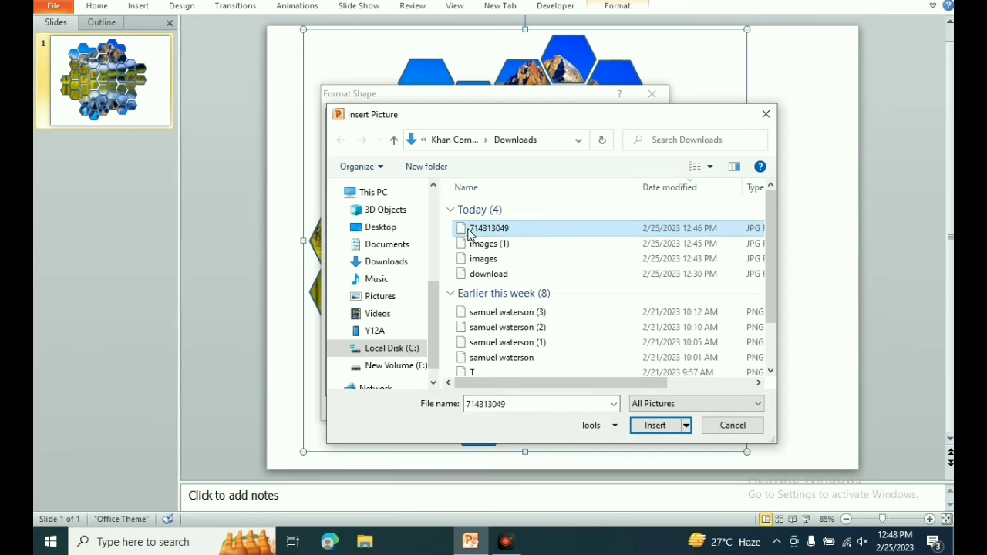
click(662, 426)
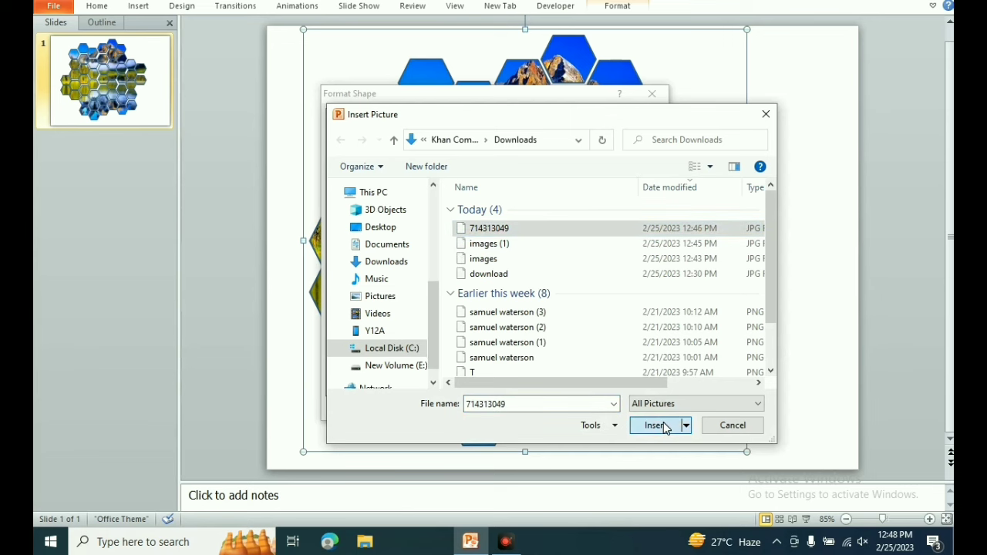
click(637, 407)
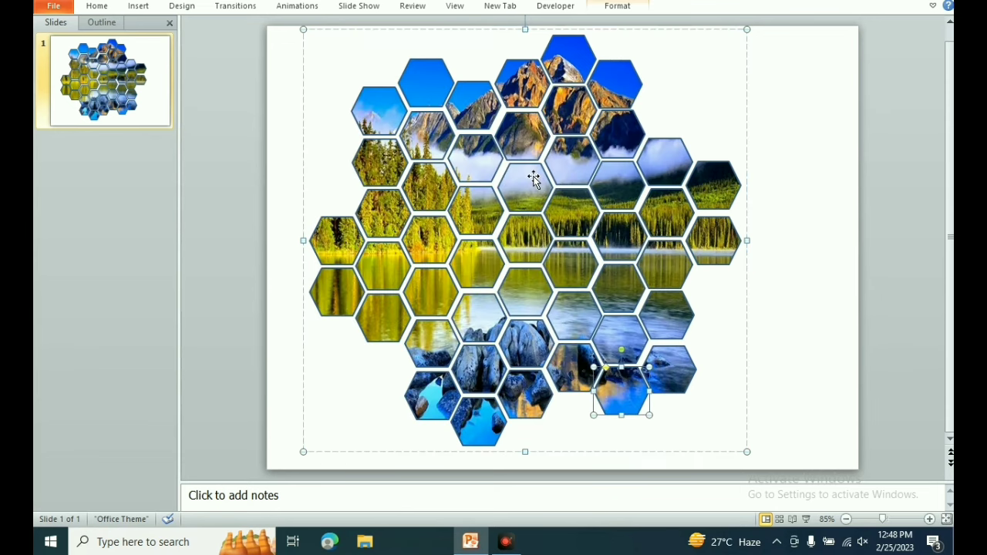
click(733, 349)
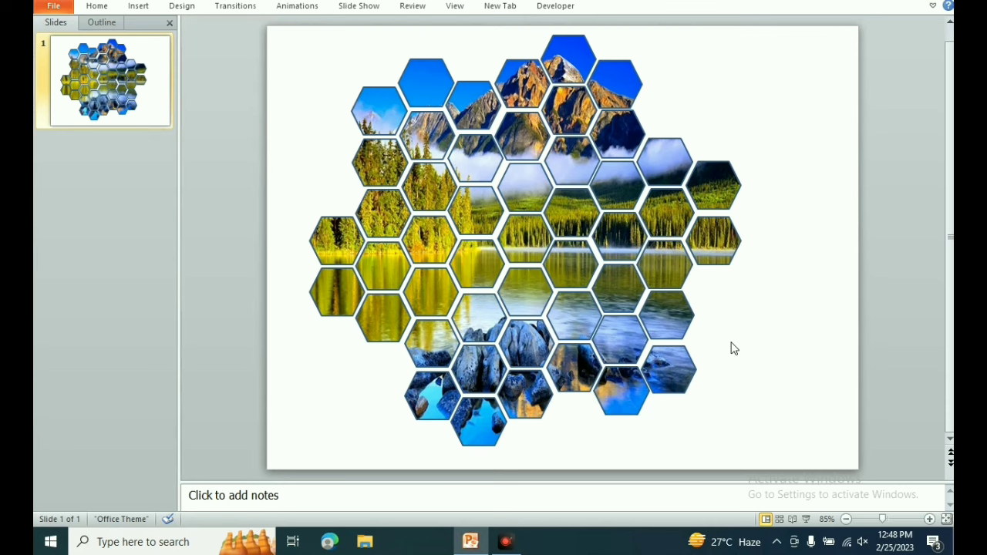